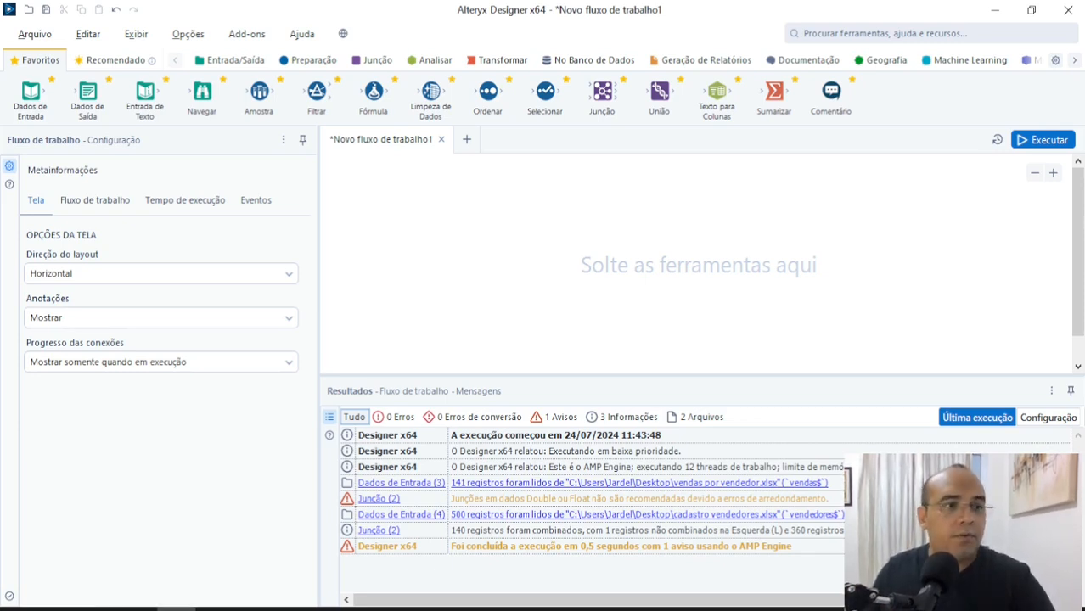
Add two Input Data tools that read the vendas sheet of vendas por vendedor.xlsx and the vendedores sheet of cadastro vendedores.xlsx.
{"action": "left_click_drag", "start_coordinate": [31, 93], "coordinate": [411, 240]}
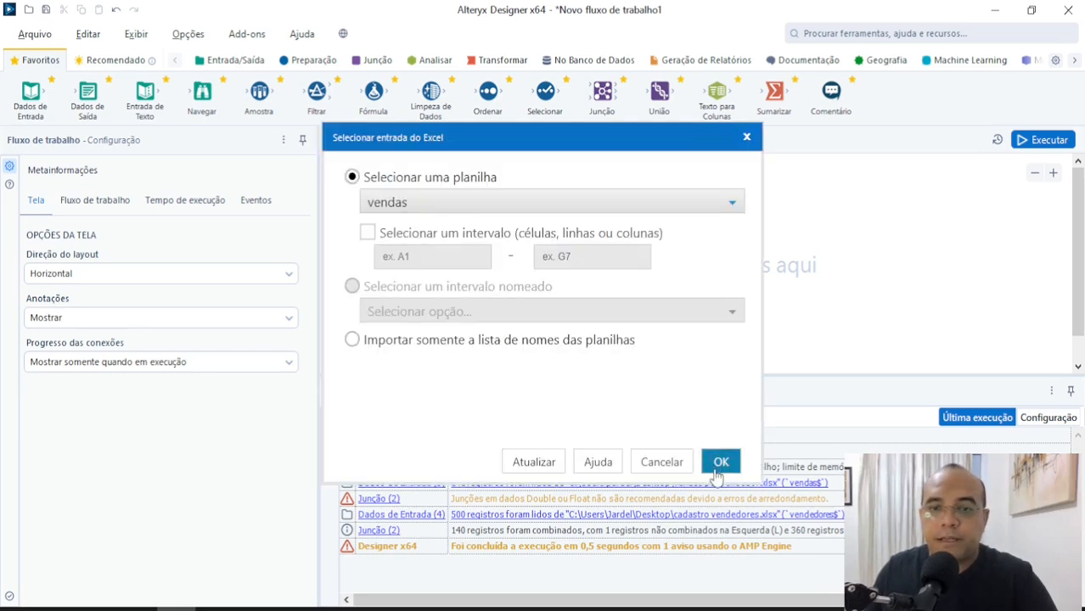
{"action": "left_click", "coordinate": [720, 464]}
{"action": "mouse_move", "coordinate": [30, 94]}
{"action": "left_mouse_down"}
{"action": "mouse_move", "coordinate": [527, 229]}
{"action": "mouse_move", "coordinate": [439, 342]}
{"action": "left_mouse_up"}
{"action": "left_click", "coordinate": [721, 464]}
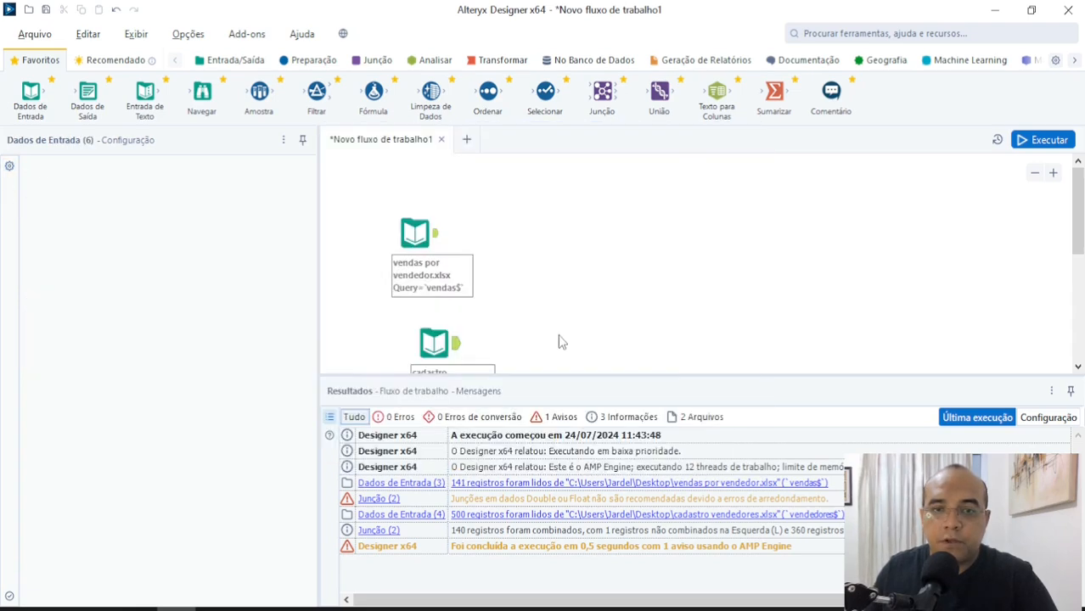
Run the workflow to load the records of both input files and dismiss the completion message.
{"action": "left_click", "coordinate": [559, 342]}
{"action": "left_click", "coordinate": [1030, 145]}
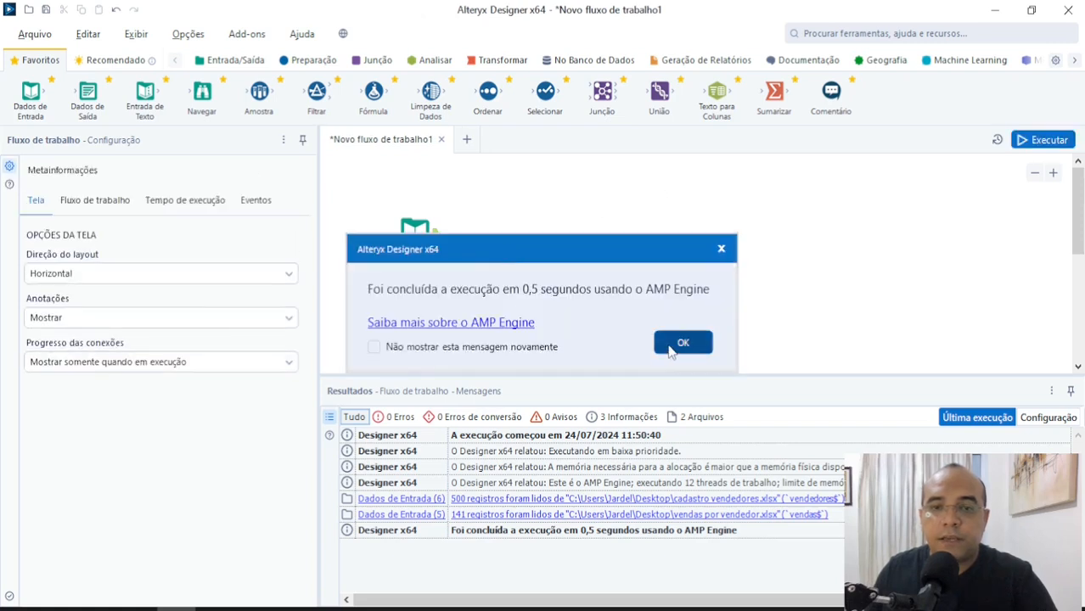
{"action": "left_click", "coordinate": [680, 344]}
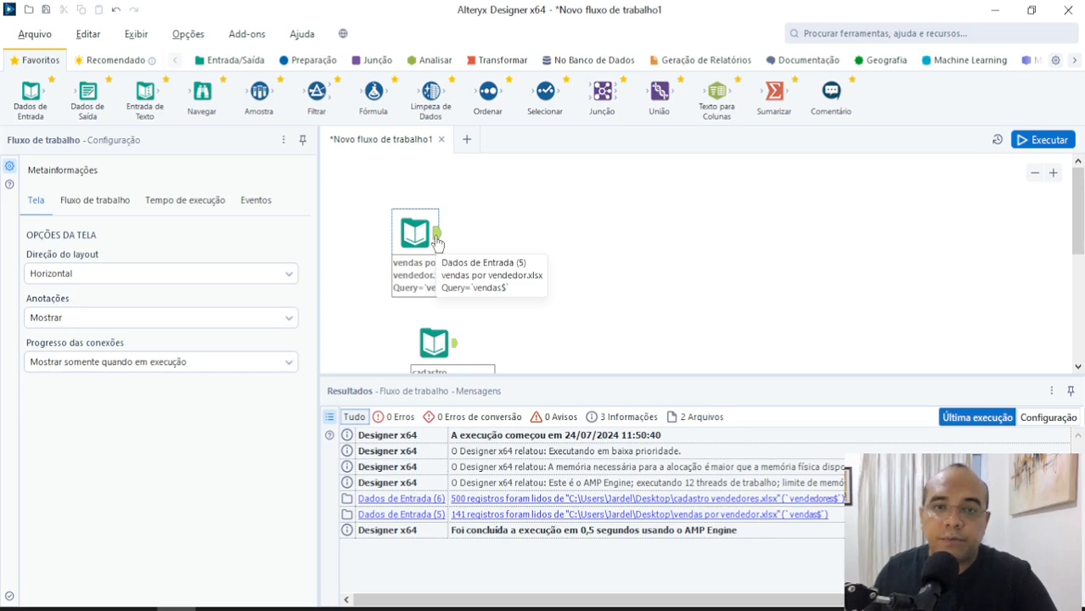
Examine the columns and records output by the vendas por vendedor and cadastro vendedores inputs.
{"action": "scroll", "coordinate": [572, 249], "scroll_direction": "down", "scroll_amount": 2}
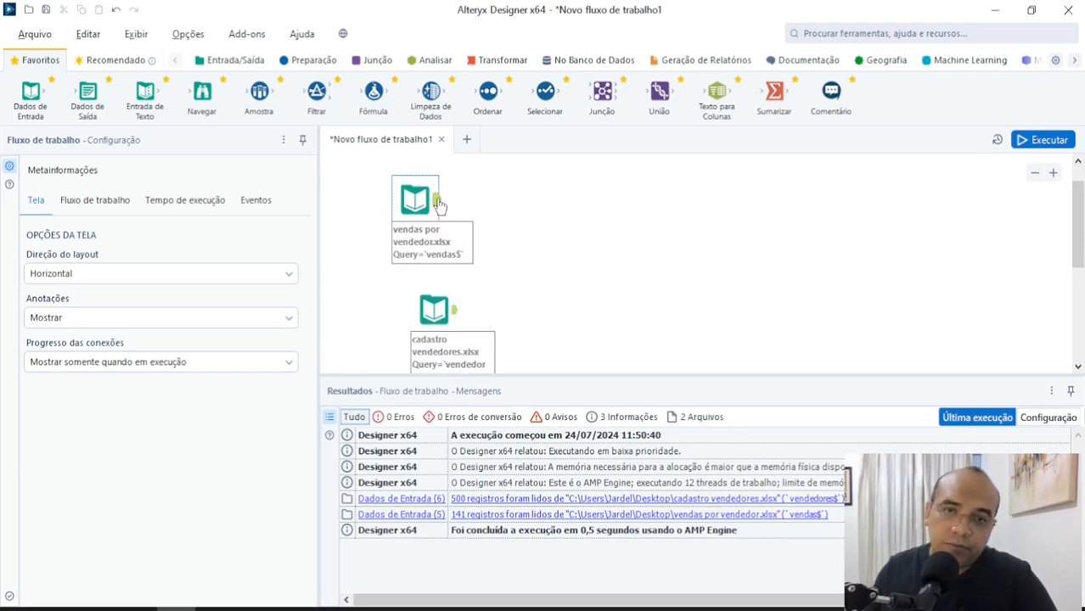
{"action": "left_click", "coordinate": [439, 209]}
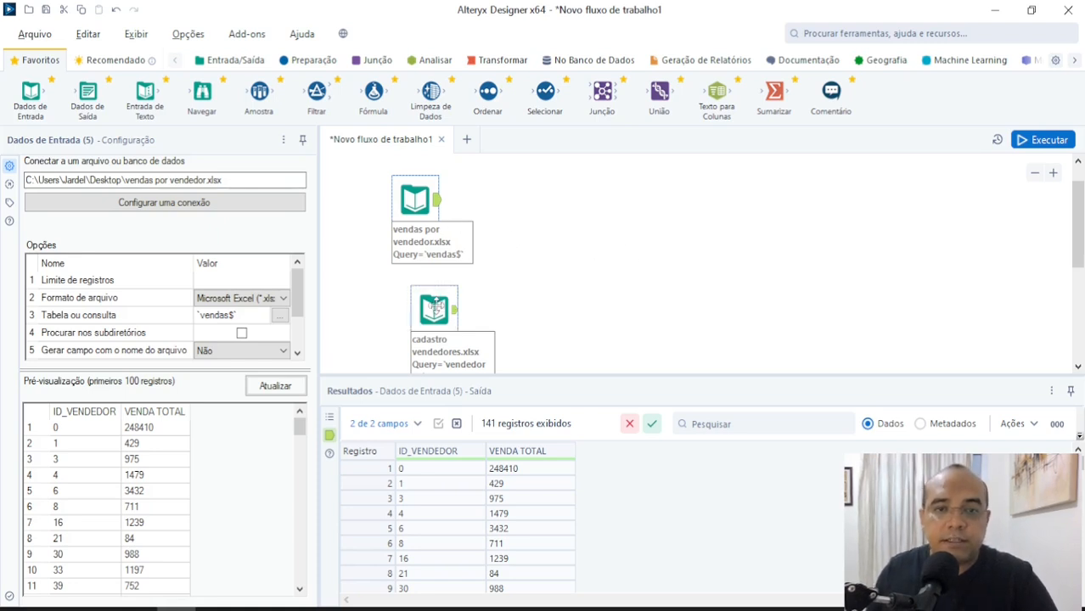
{"action": "left_click_drag", "start_coordinate": [434, 308], "coordinate": [426, 308]}
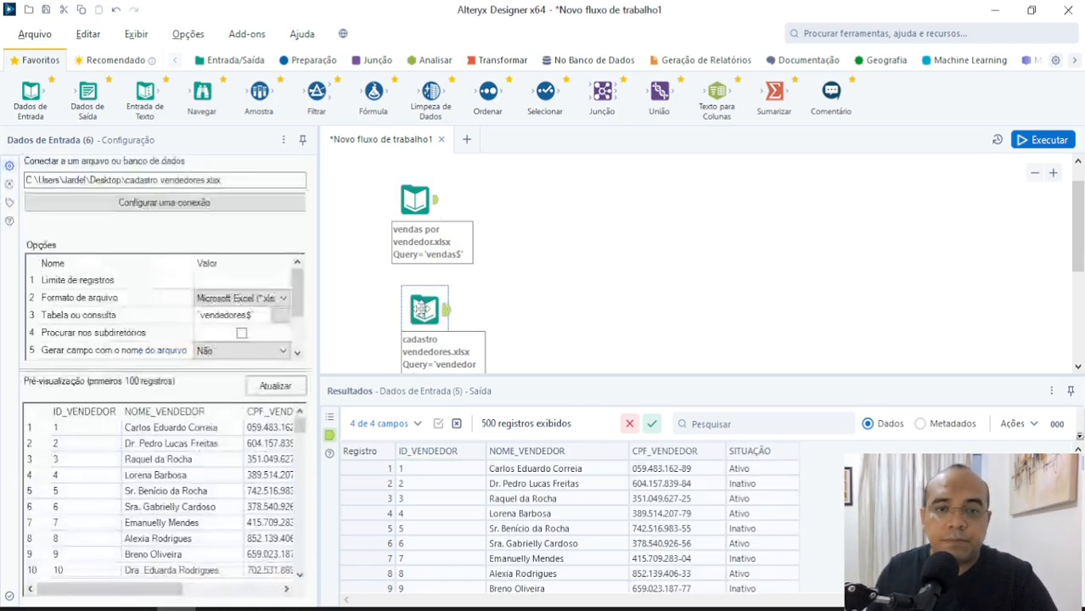
{"action": "left_click", "coordinate": [432, 213]}
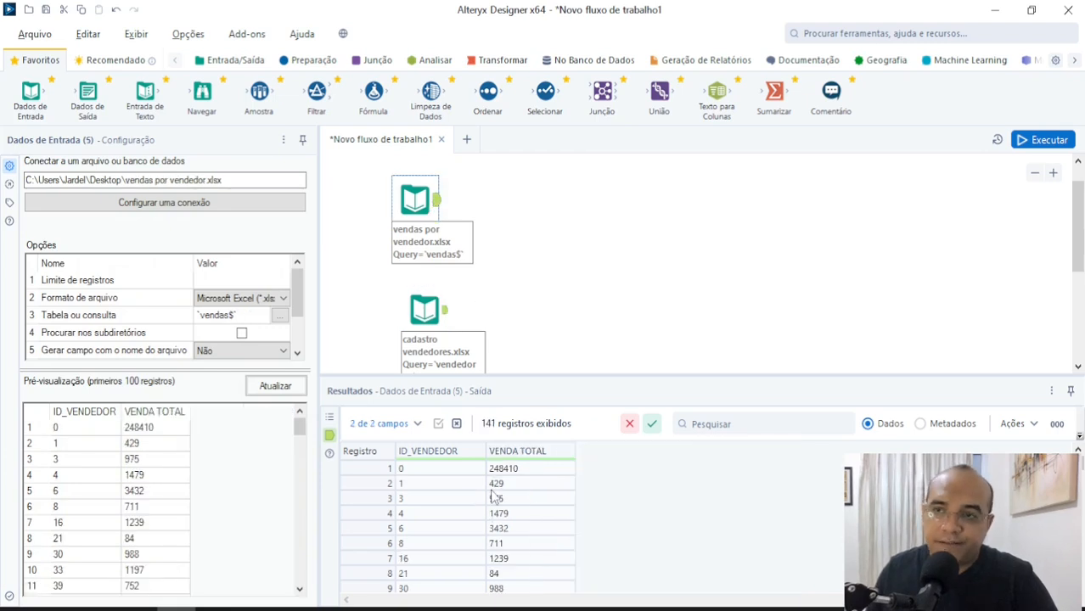
{"action": "scroll", "coordinate": [484, 501], "scroll_direction": "down", "scroll_amount": 3}
{"action": "scroll", "coordinate": [463, 514], "scroll_direction": "up", "scroll_amount": 3}
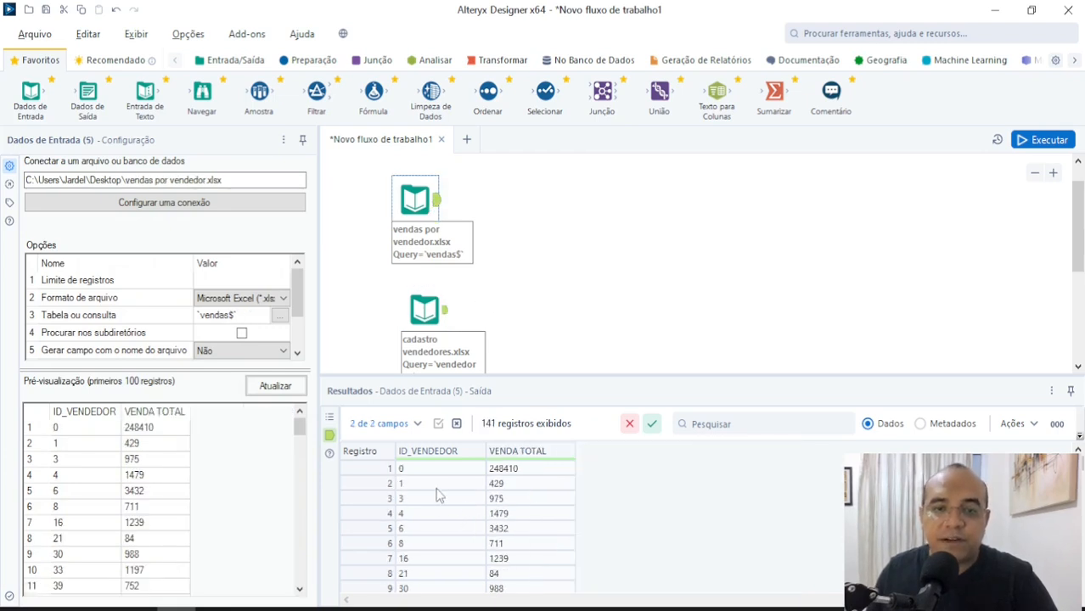
{"action": "left_click", "coordinate": [438, 483]}
{"action": "left_click", "coordinate": [505, 483]}
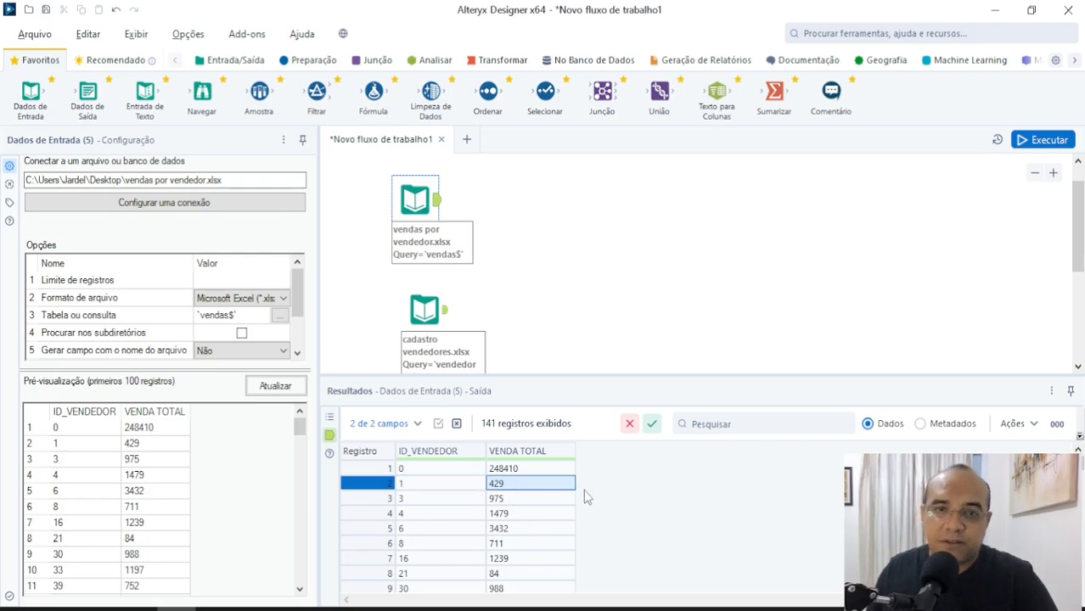
{"action": "left_click", "coordinate": [537, 285]}
{"action": "left_click", "coordinate": [433, 313]}
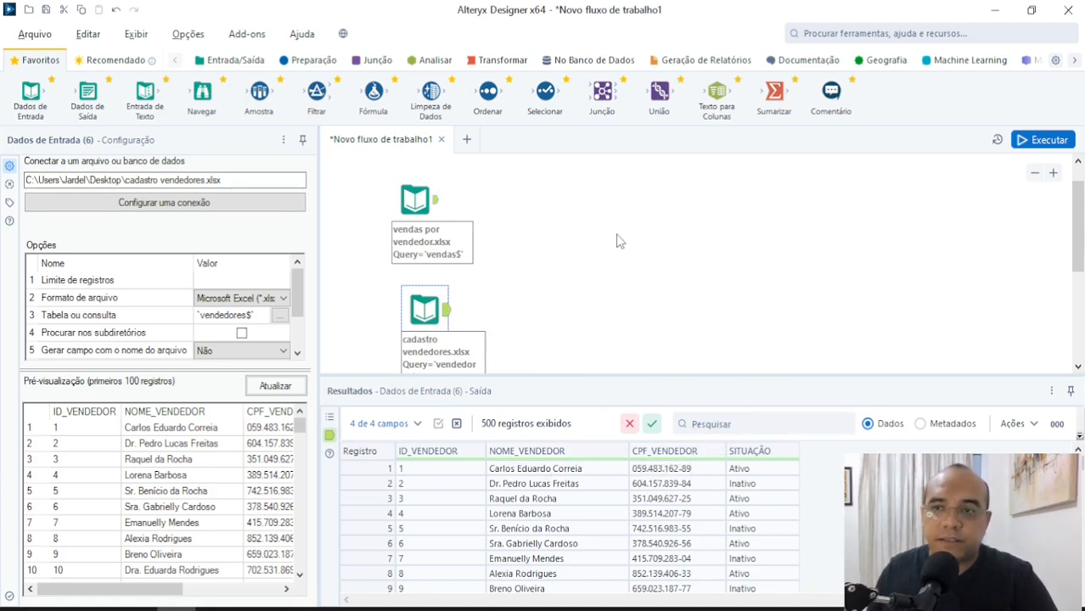
{"action": "left_click", "coordinate": [422, 214]}
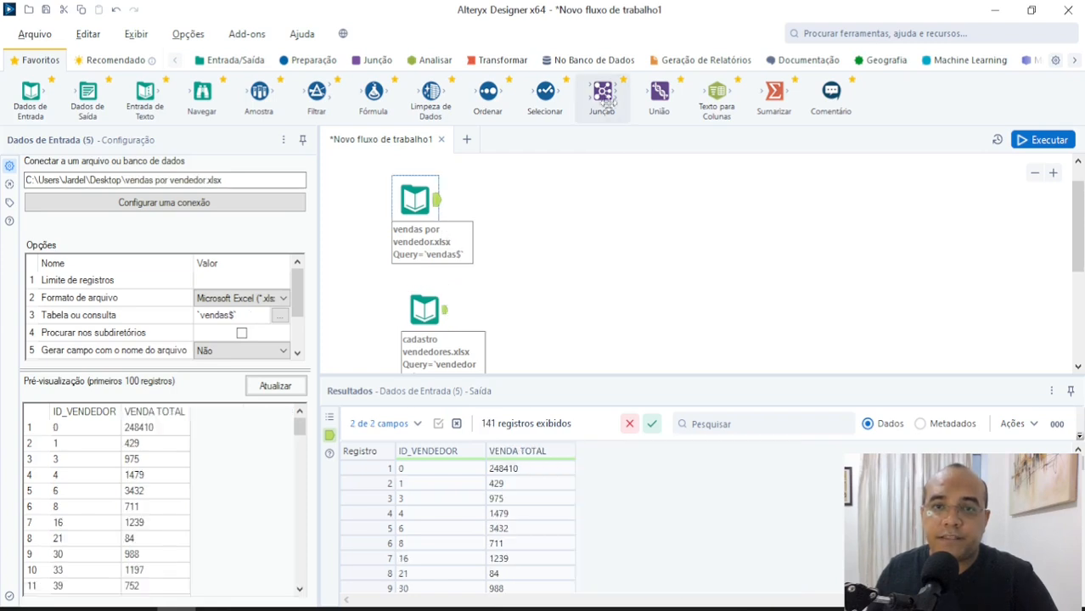
Add a Join tool, connecting vendas por vendedor to its left input and cadastro vendedores to its right input.
{"action": "left_click_drag", "start_coordinate": [603, 93], "coordinate": [578, 277]}
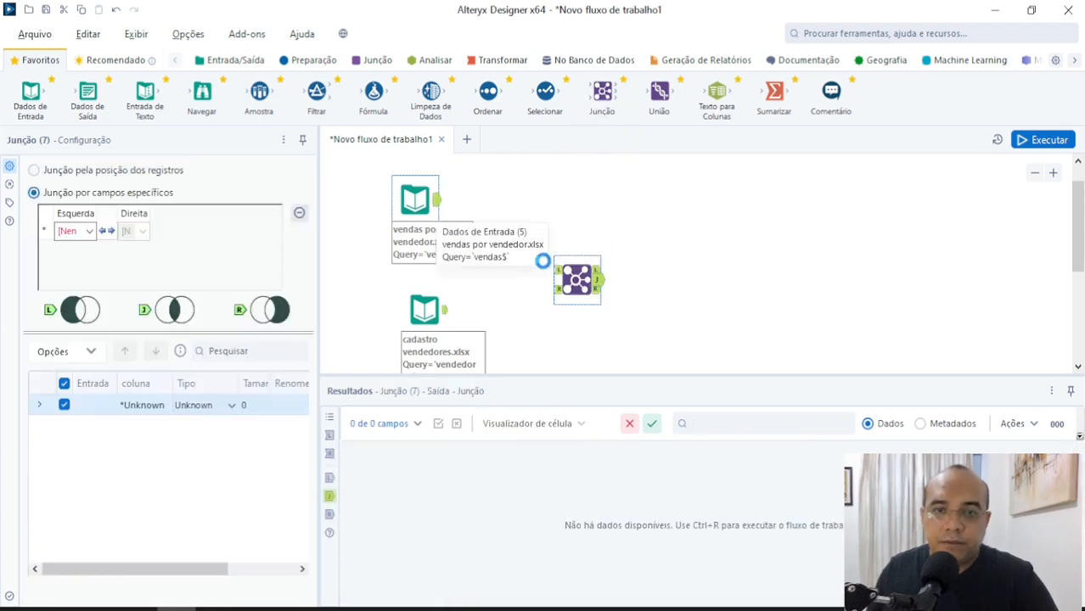
{"action": "left_click_drag", "start_coordinate": [437, 209], "coordinate": [568, 271]}
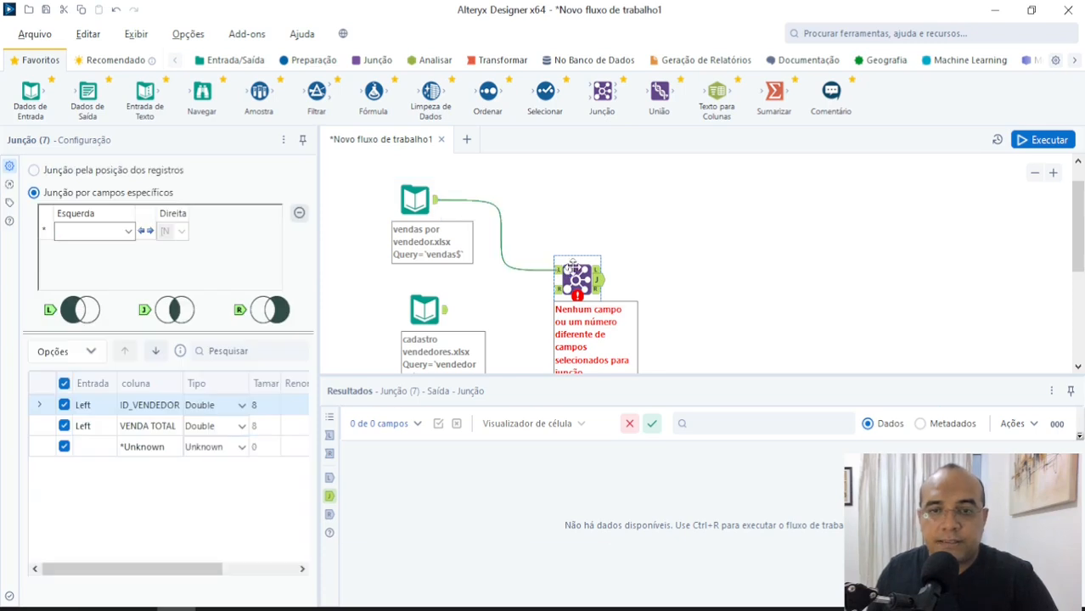
{"action": "left_click_drag", "start_coordinate": [446, 309], "coordinate": [587, 257]}
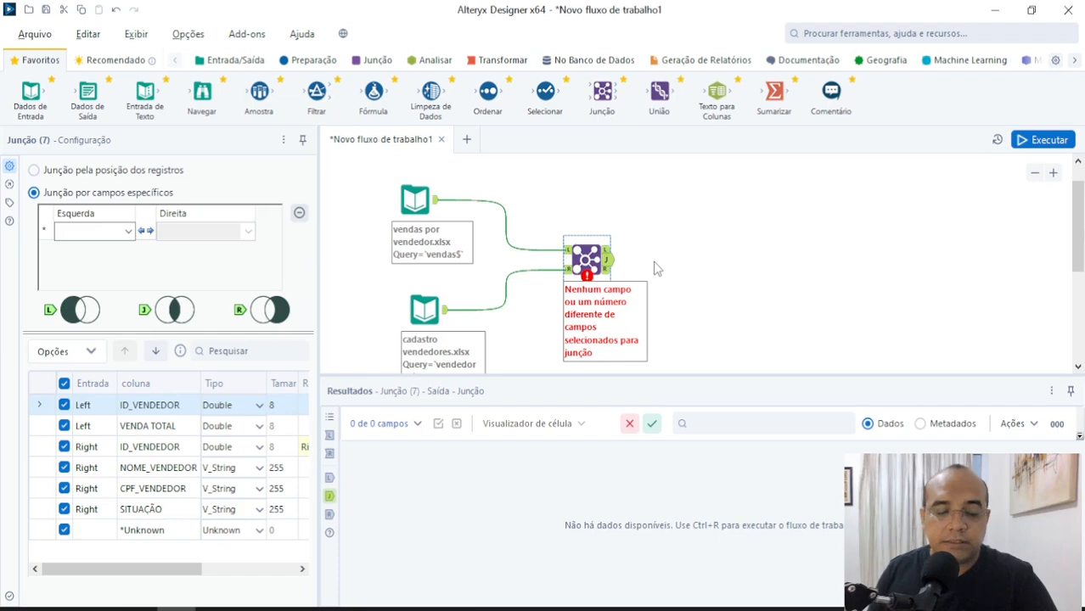
Compare the ID_VENDEDOR values in the sales and seller registration data as the common key.
{"action": "left_click", "coordinate": [415, 199]}
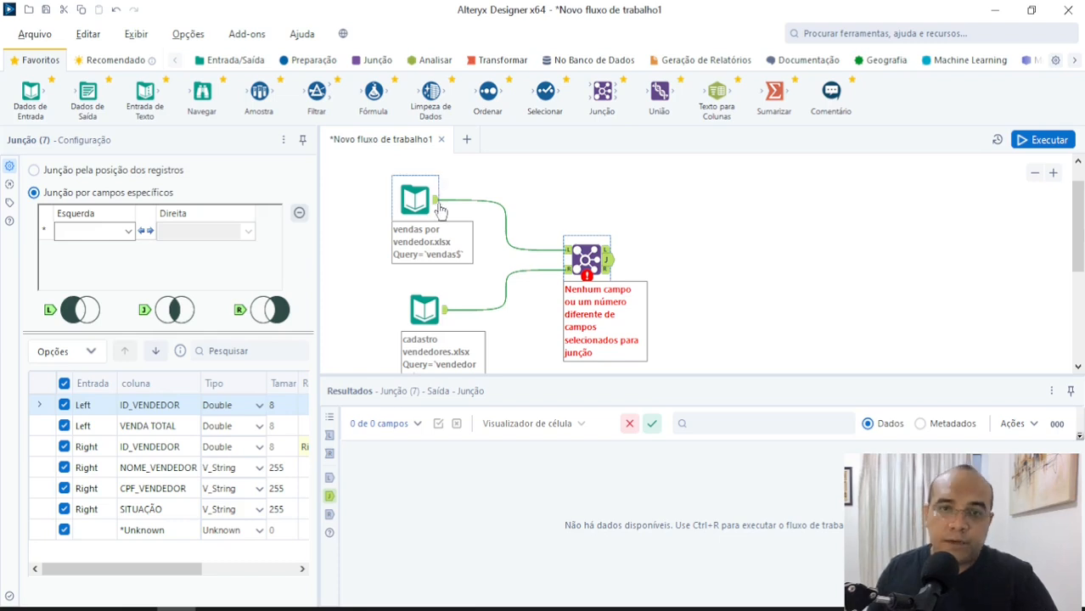
{"action": "left_click", "coordinate": [422, 484]}
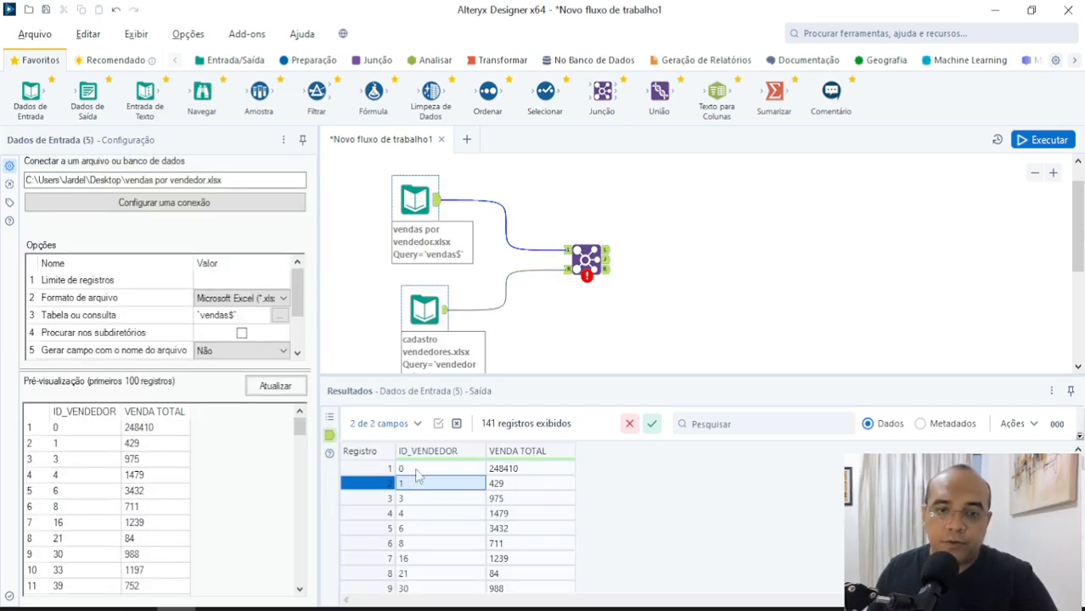
{"action": "left_click", "coordinate": [421, 499]}
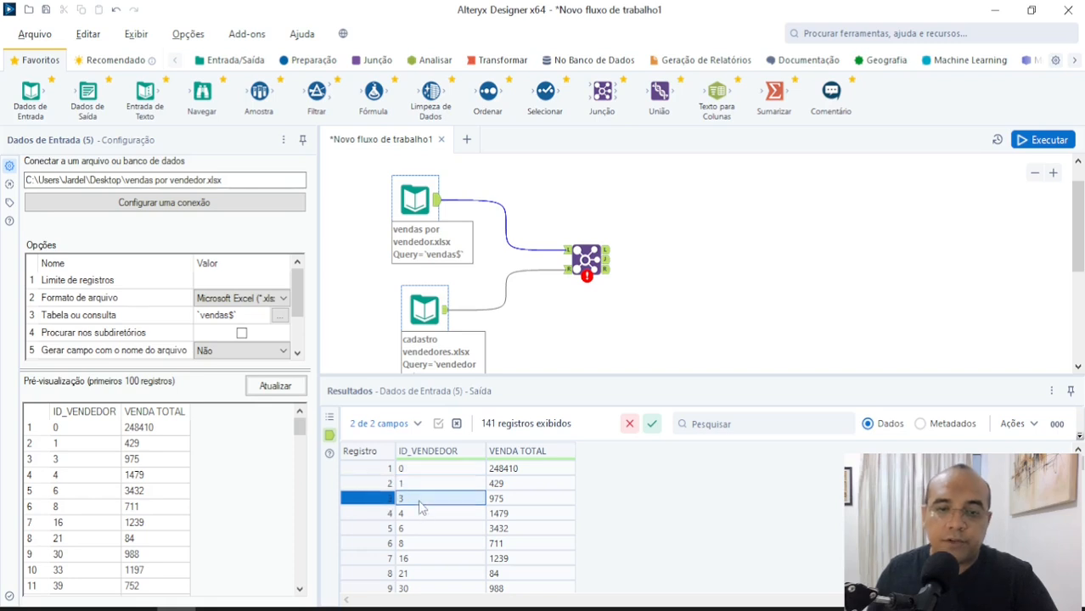
{"action": "left_click", "coordinate": [427, 304]}
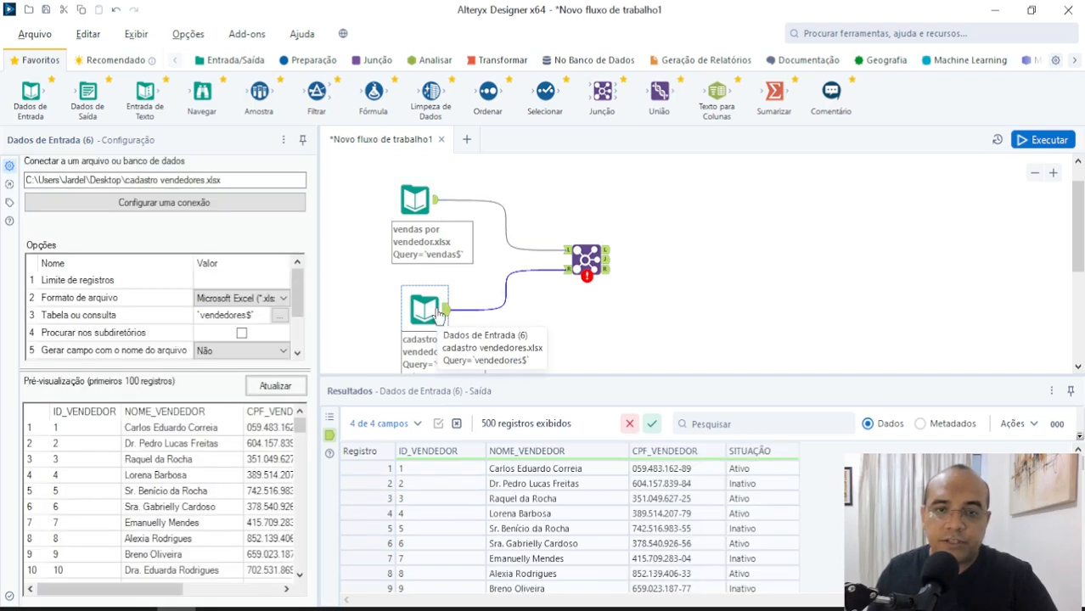
{"action": "left_click", "coordinate": [441, 484]}
{"action": "left_click", "coordinate": [433, 513]}
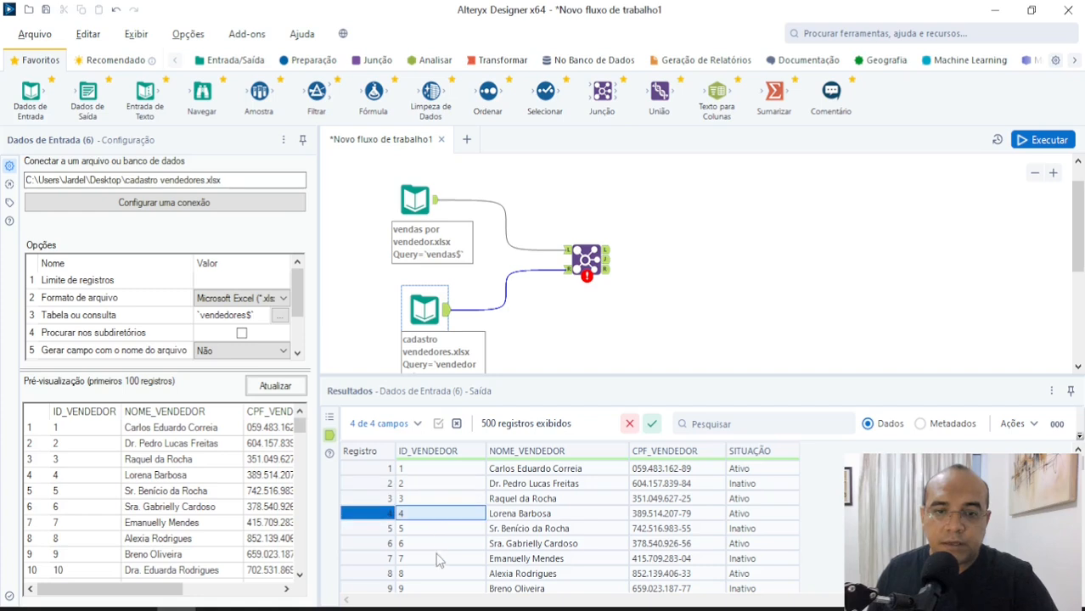
{"action": "left_click", "coordinate": [410, 472]}
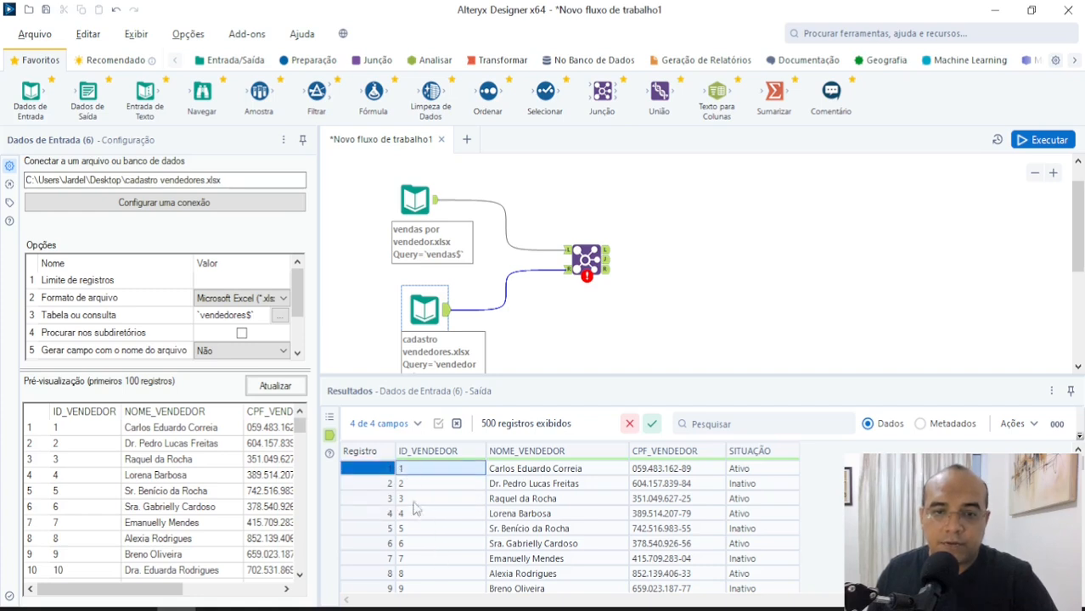
{"action": "left_click", "coordinate": [414, 502]}
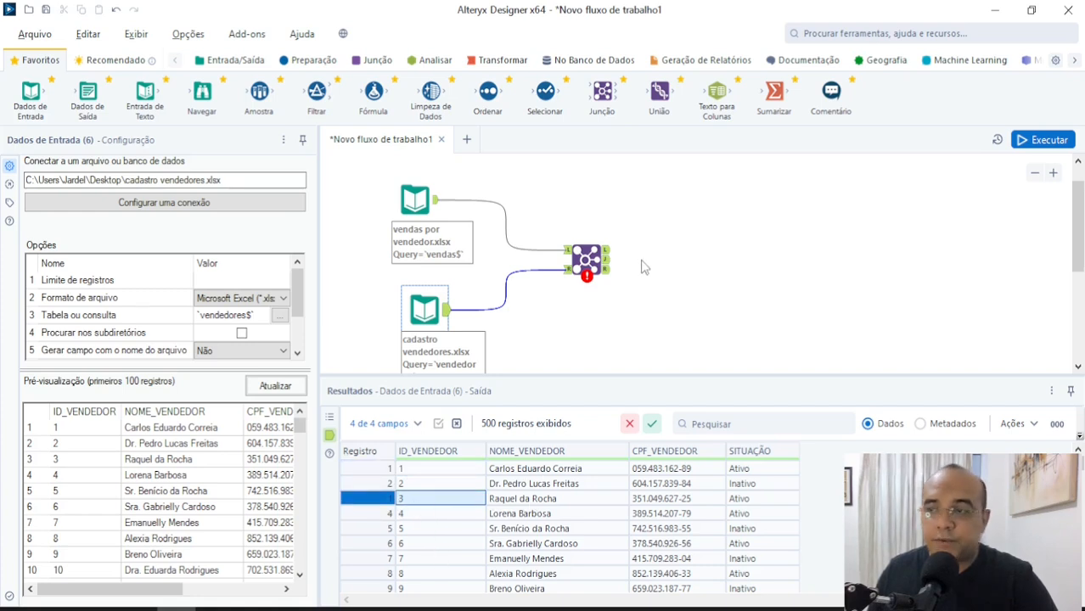
Configure the Join tool to match the left ID_VENDEDOR field with the right ID_VENDEDOR field.
{"action": "left_click", "coordinate": [592, 265]}
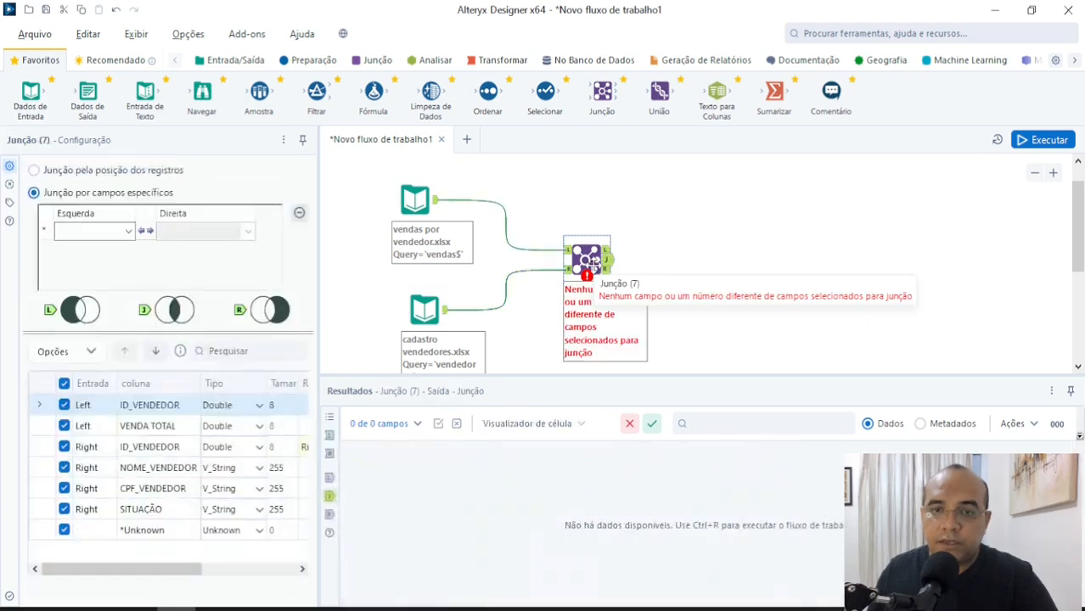
{"action": "left_click", "coordinate": [118, 238]}
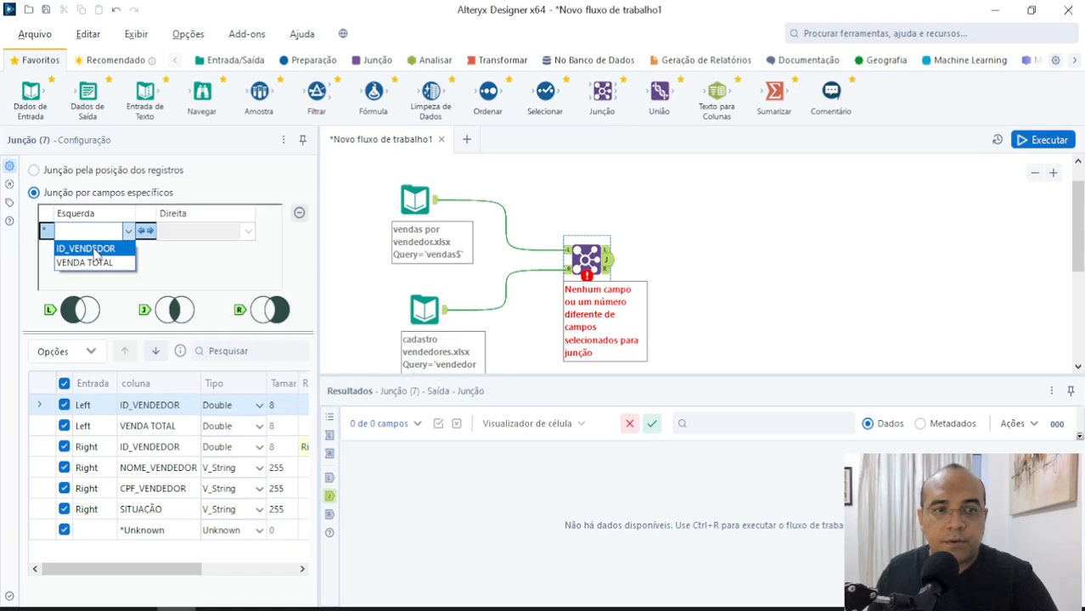
{"action": "left_click", "coordinate": [89, 248]}
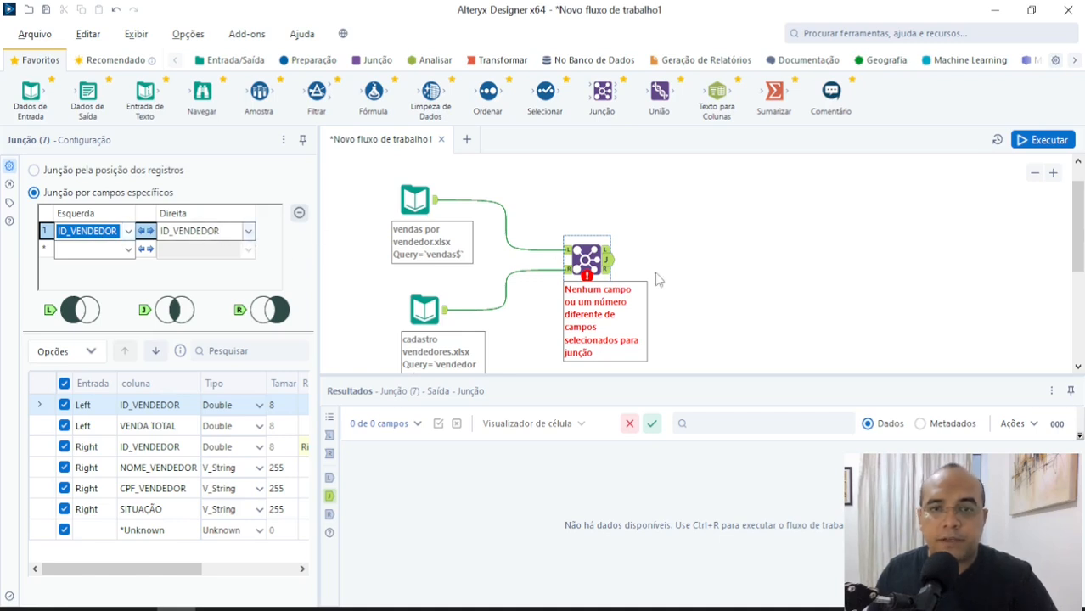
Run the workflow with the configured join and close the completion message.
{"action": "left_click", "coordinate": [1039, 143]}
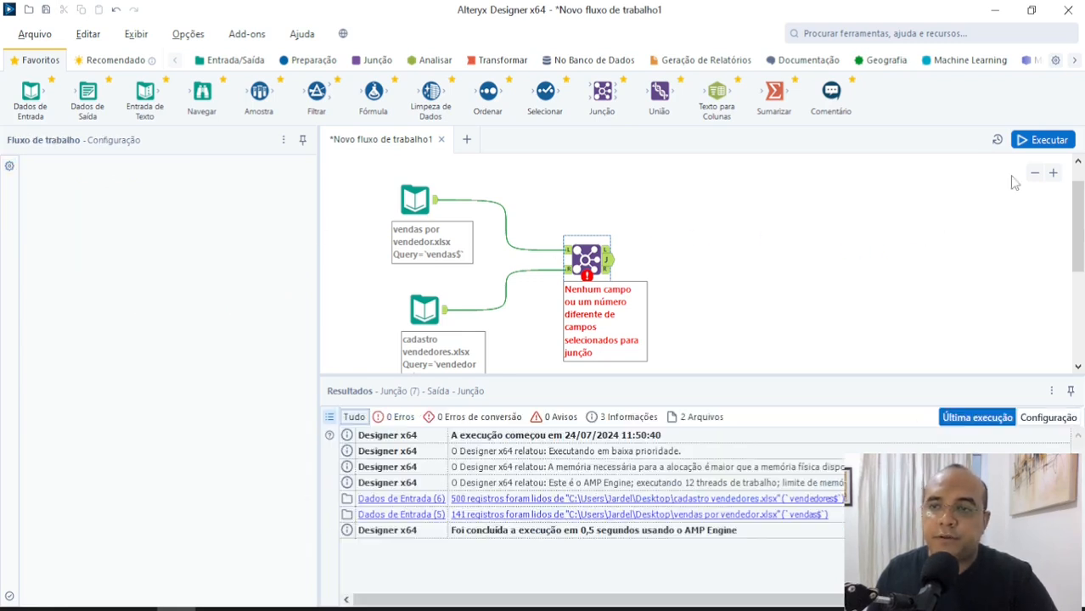
{"action": "left_click", "coordinate": [1040, 142]}
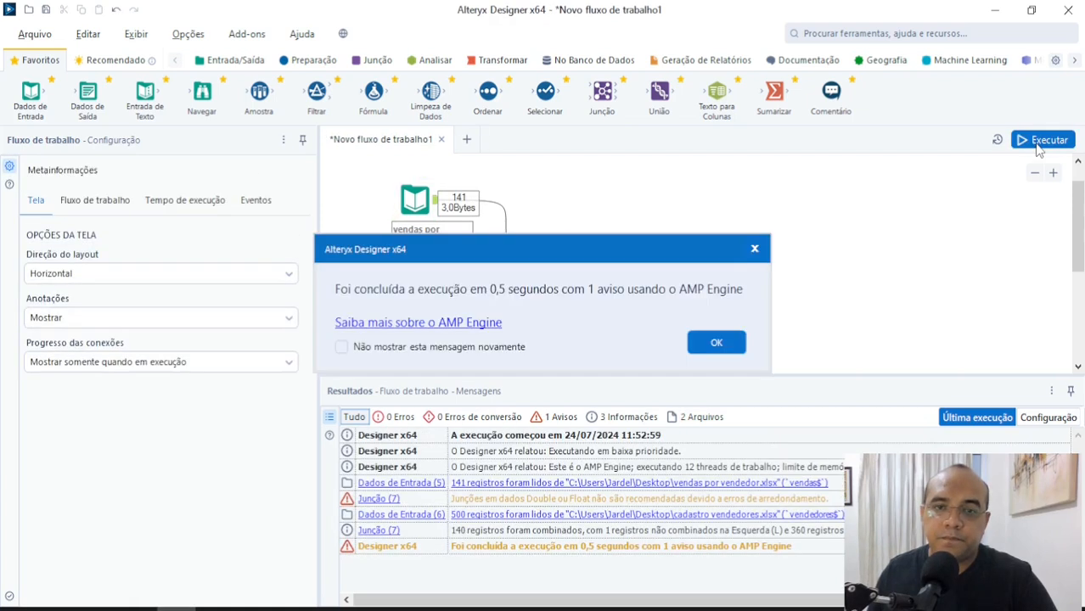
{"action": "left_click", "coordinate": [717, 343]}
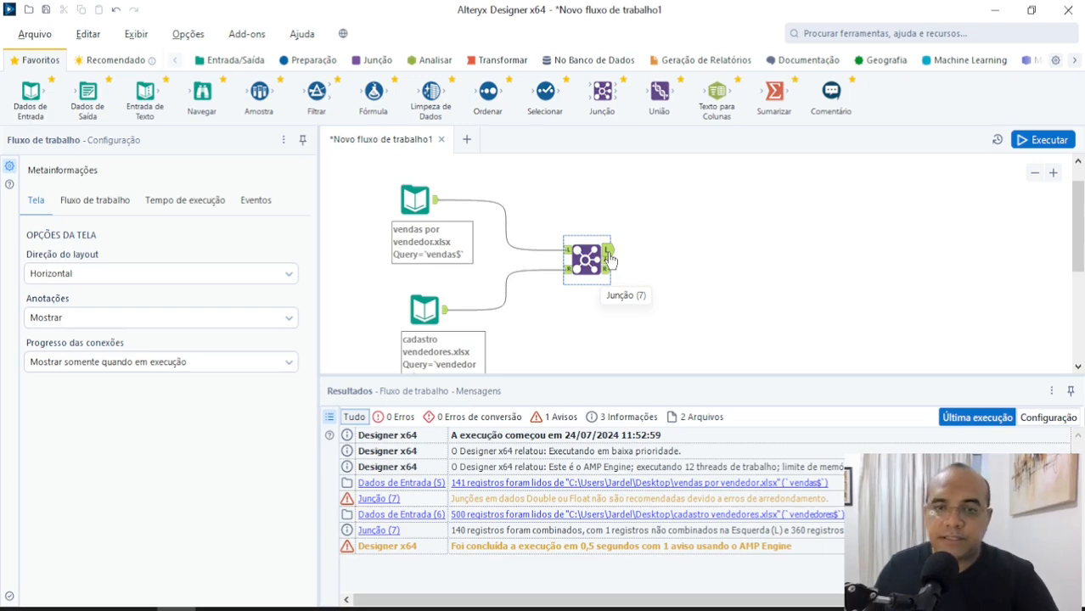
Examine the Join tool's matched and left unmatched outputs against its left and right input data.
{"action": "left_click", "coordinate": [606, 260]}
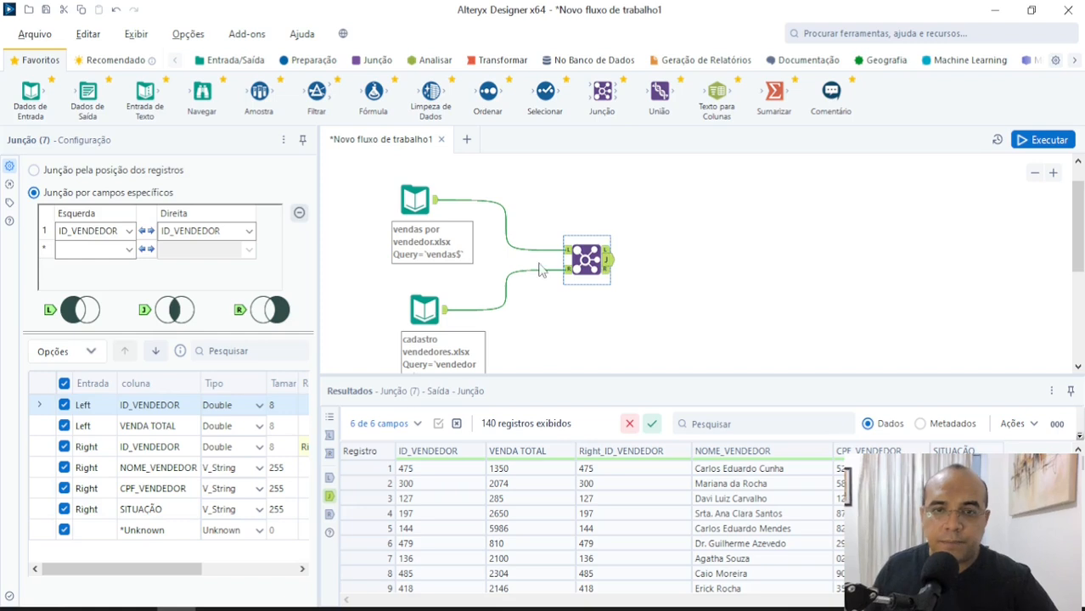
{"action": "left_click", "coordinate": [573, 256]}
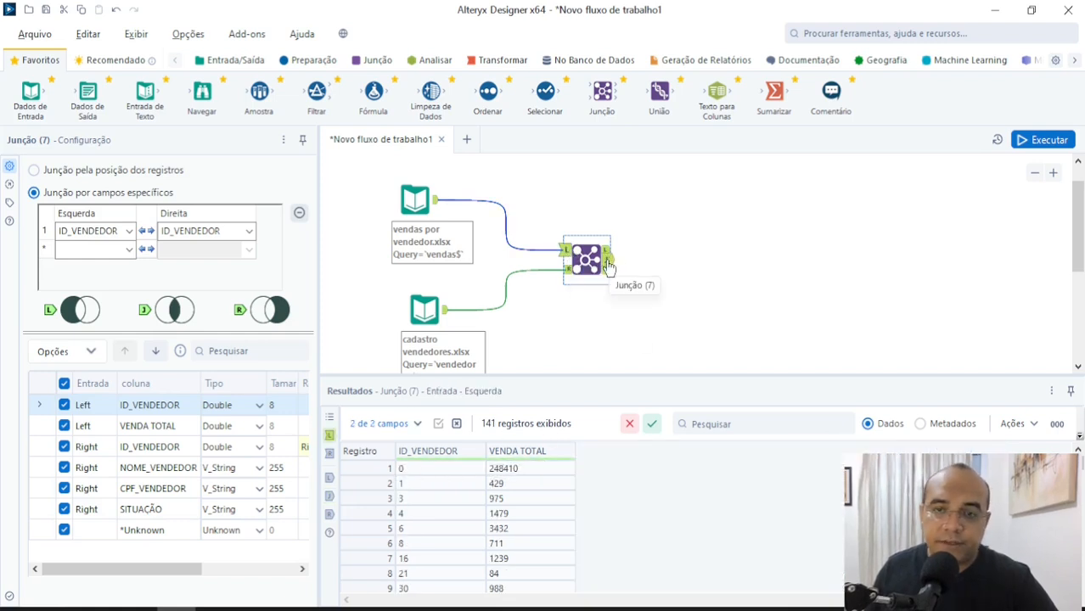
{"action": "left_click", "coordinate": [609, 265]}
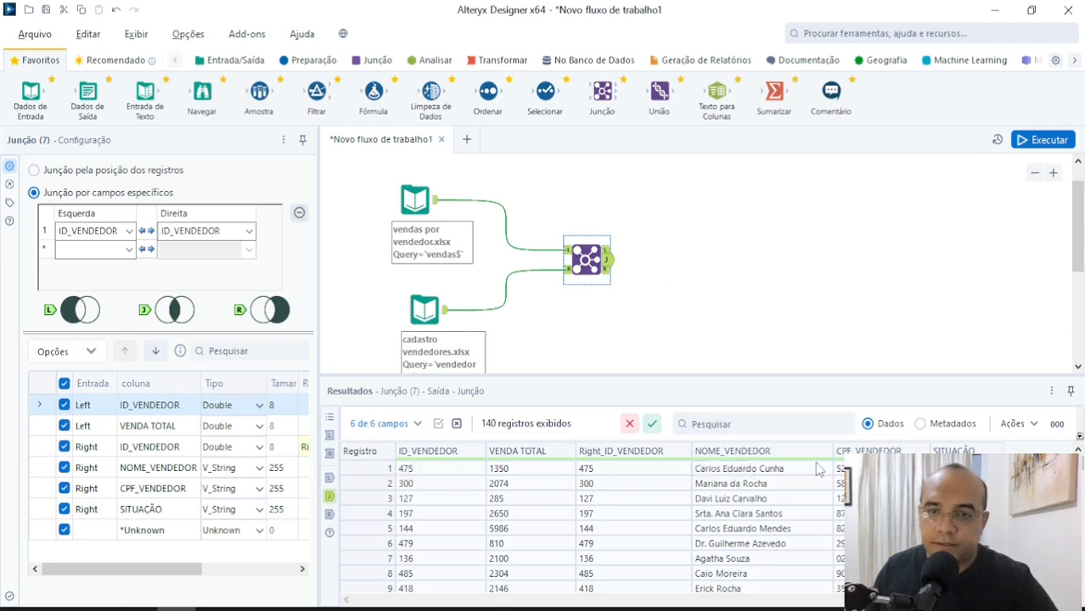
{"action": "left_click", "coordinate": [567, 270]}
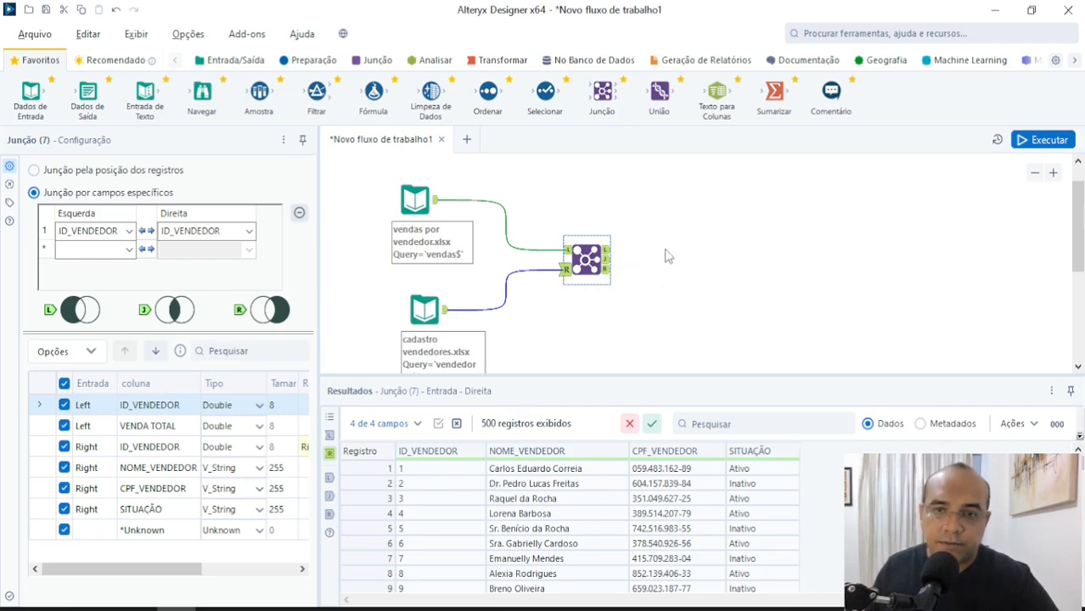
{"action": "left_click", "coordinate": [606, 260]}
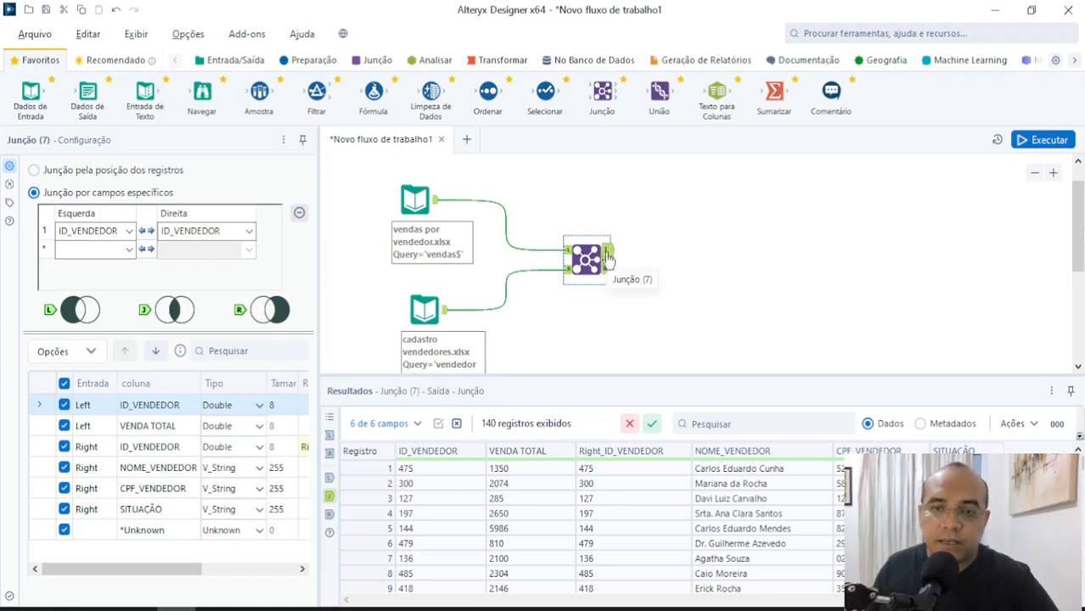
{"action": "left_click", "coordinate": [608, 250]}
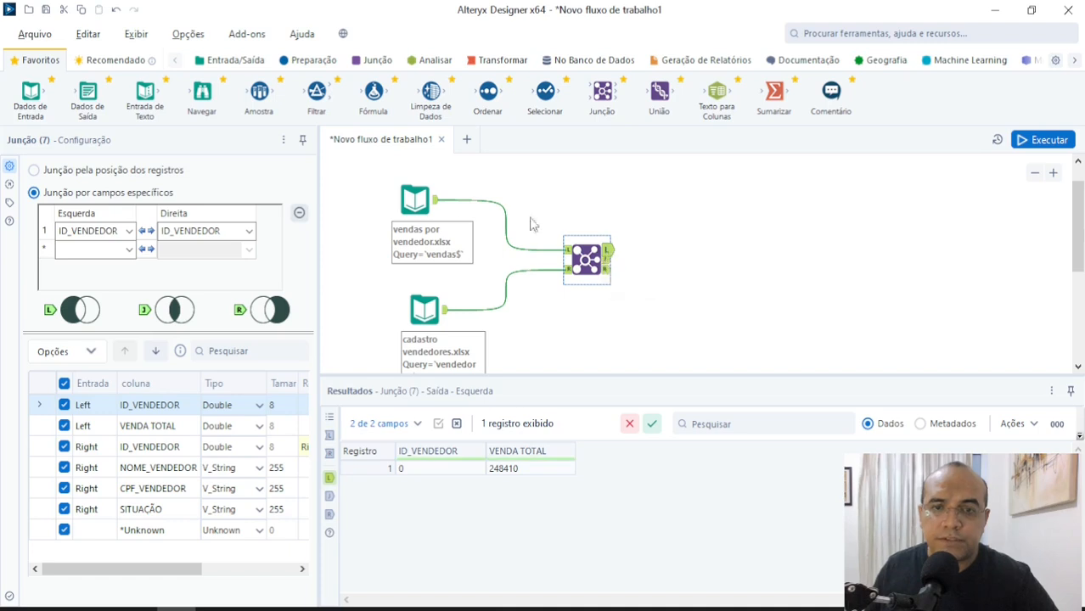
{"action": "left_click", "coordinate": [415, 201]}
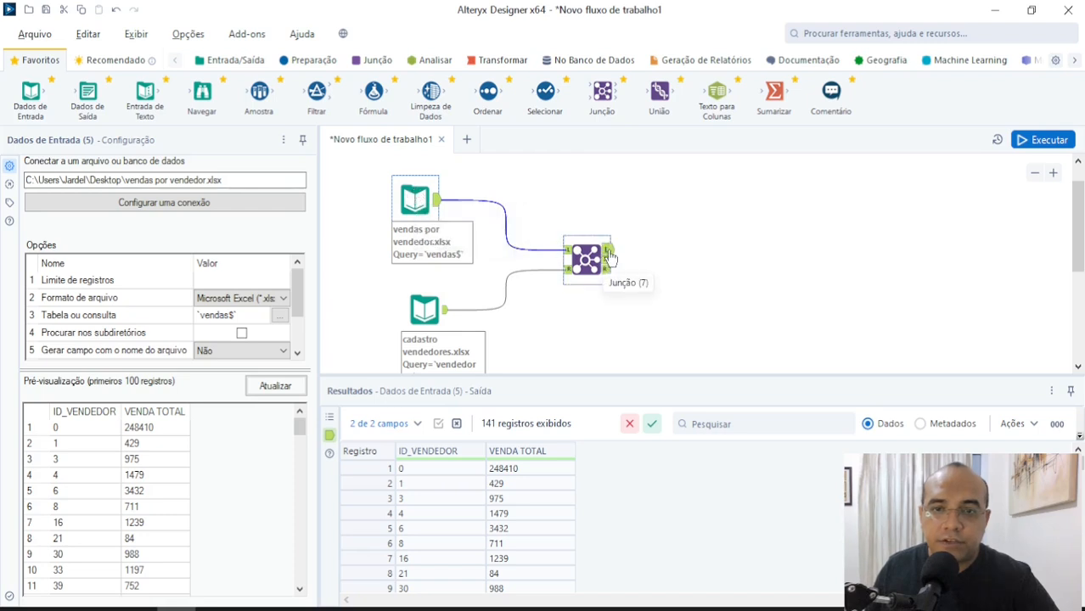
Check the Join tool's left unmatched record against the seller registration data, the matched output and the right input.
{"action": "left_click", "coordinate": [611, 258]}
{"action": "left_click", "coordinate": [484, 469]}
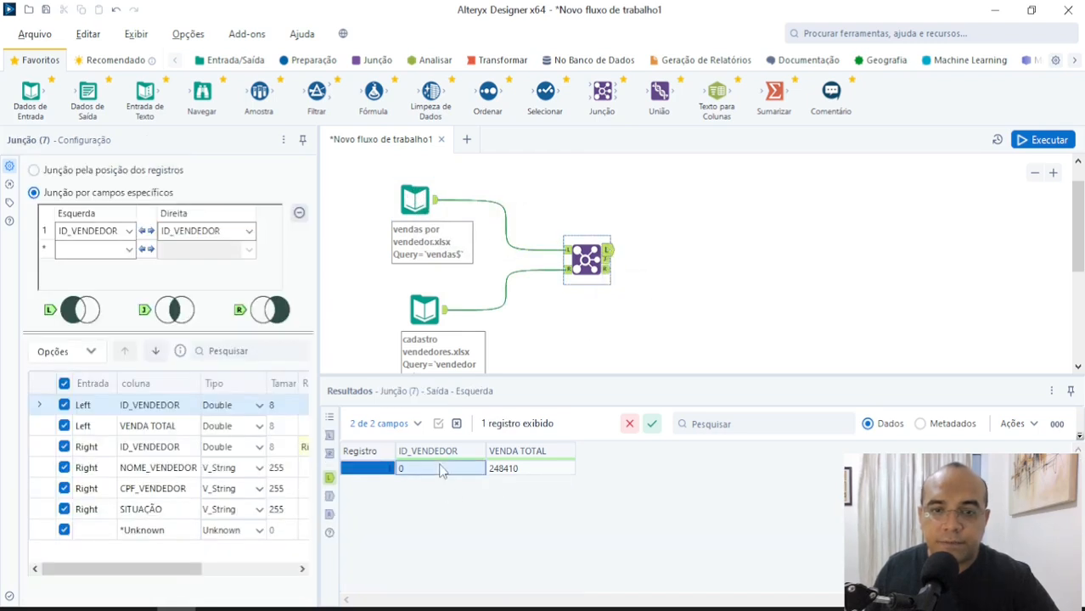
{"action": "left_click", "coordinate": [431, 311]}
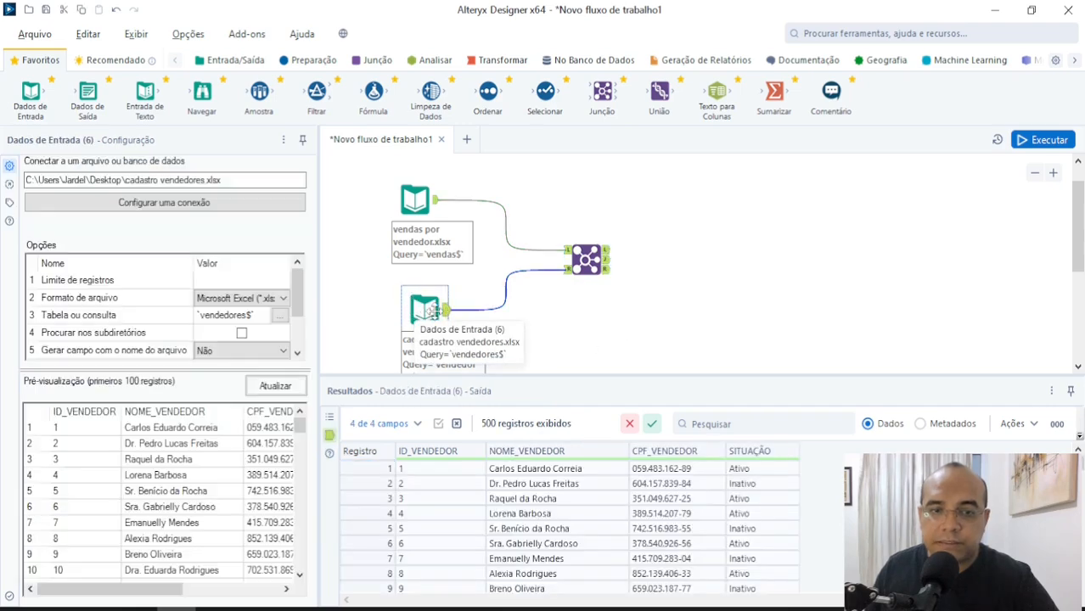
{"action": "scroll", "coordinate": [442, 500], "scroll_direction": "down", "scroll_amount": 11}
{"action": "scroll", "coordinate": [445, 523], "scroll_direction": "up", "scroll_amount": 11}
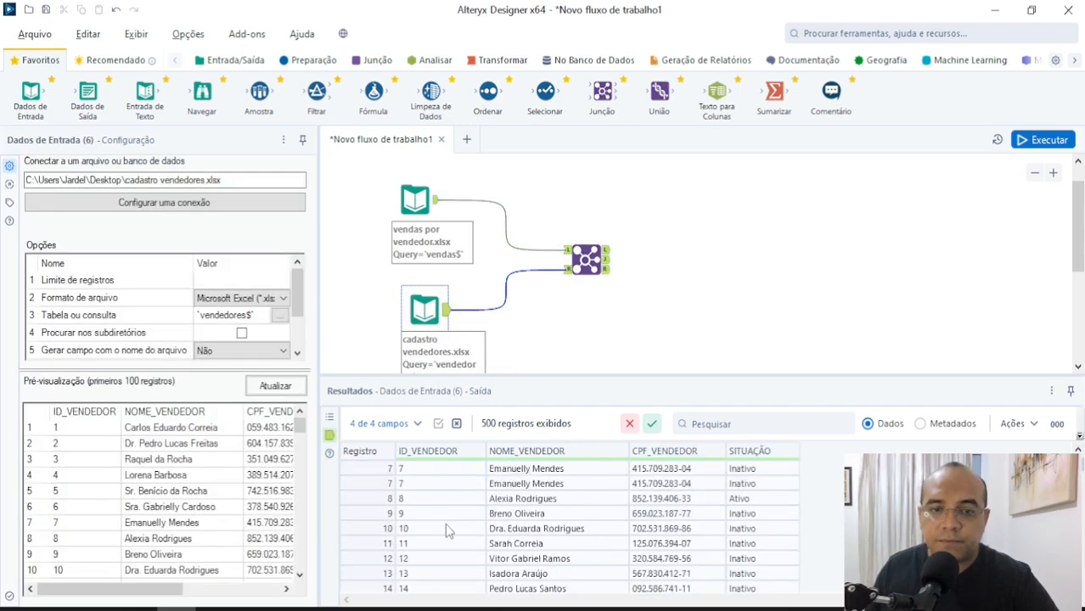
{"action": "left_click", "coordinate": [588, 260]}
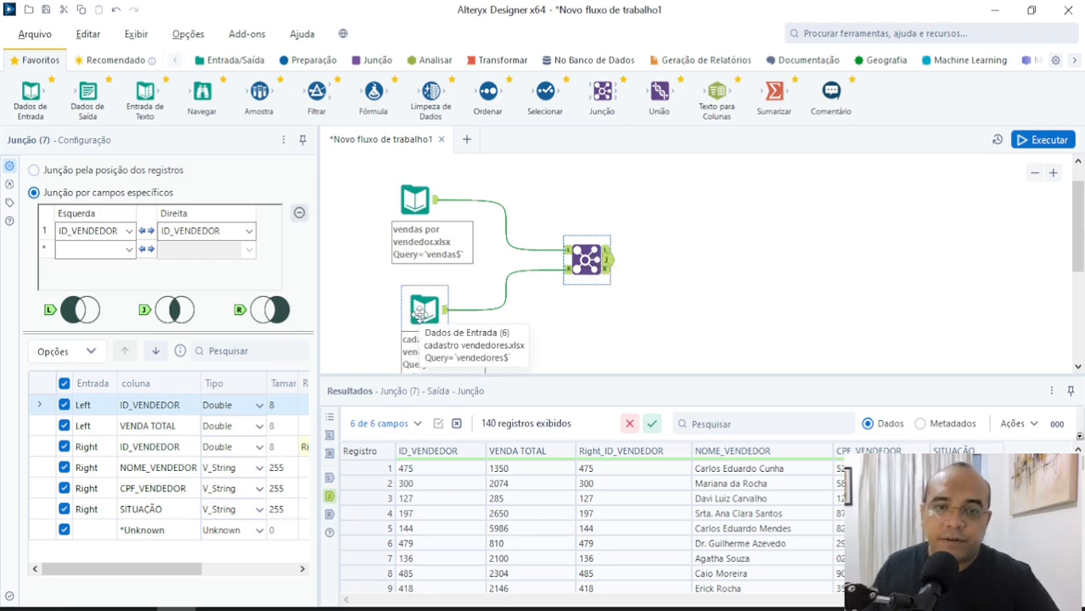
{"action": "left_click", "coordinate": [422, 311]}
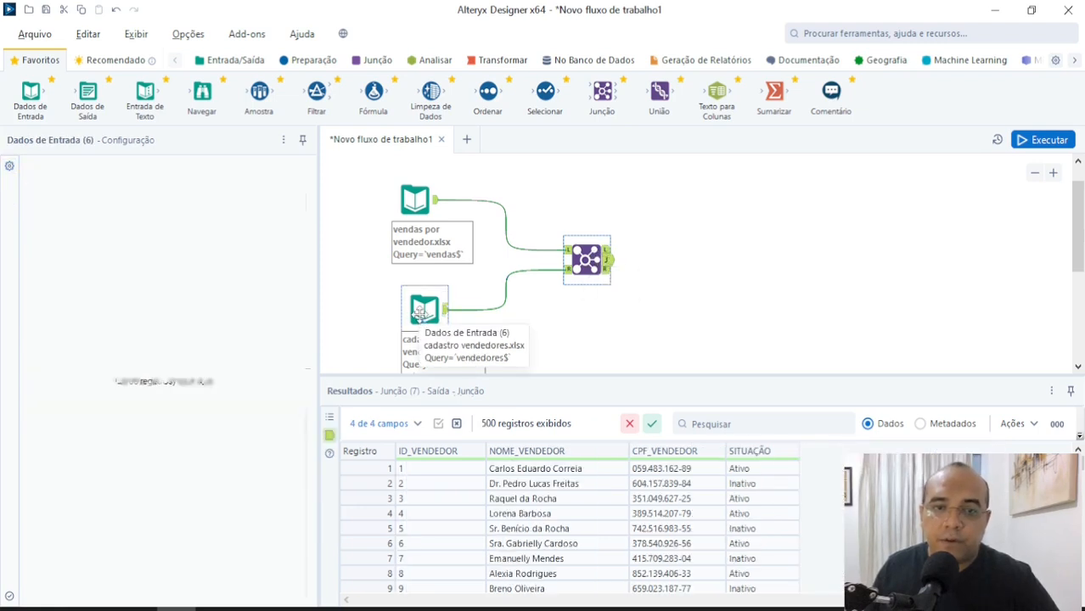
{"action": "left_click", "coordinate": [582, 269]}
{"action": "scroll", "coordinate": [530, 491], "scroll_direction": "down", "scroll_amount": 1}
{"action": "scroll", "coordinate": [530, 491], "scroll_direction": "up", "scroll_amount": 1}
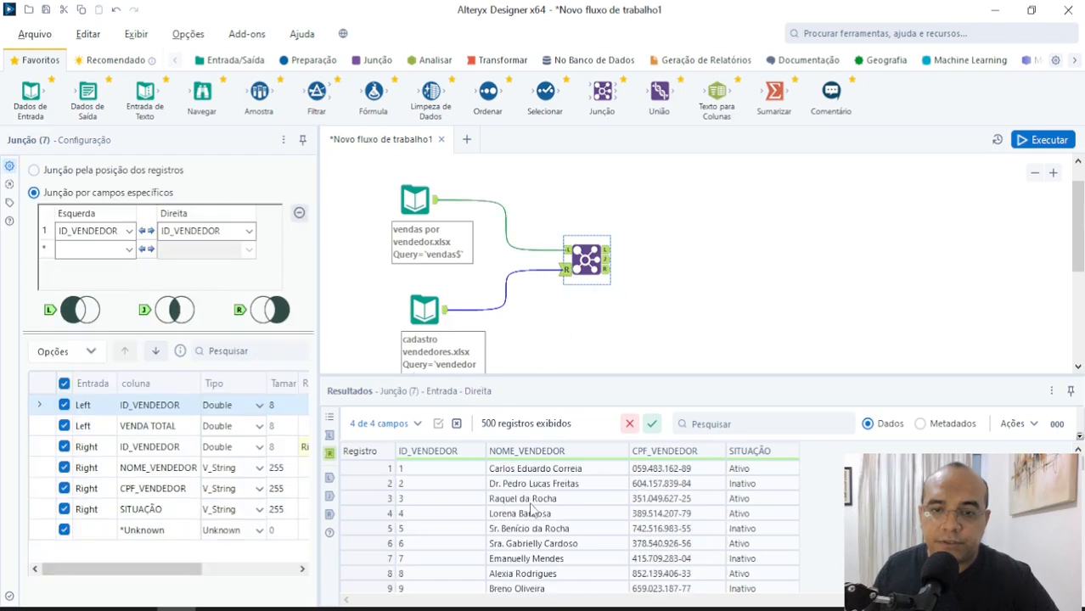
Examine the sellers in the Join tool's right unmatched output and their SITUAÇÃO values.
{"action": "left_click", "coordinate": [605, 260]}
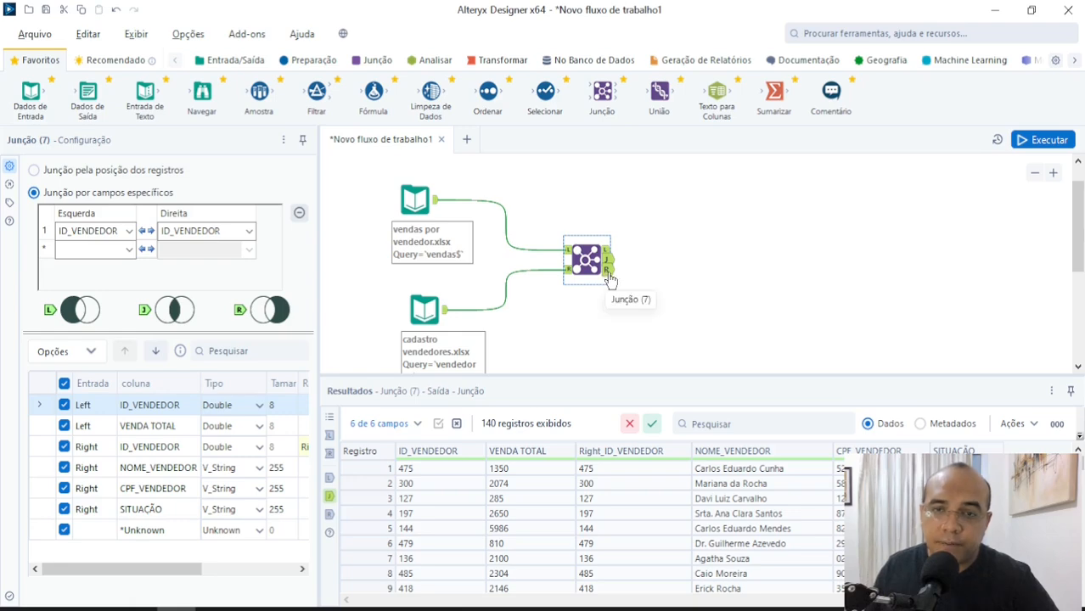
{"action": "left_click", "coordinate": [607, 271]}
{"action": "scroll", "coordinate": [432, 494], "scroll_direction": "down", "scroll_amount": 8}
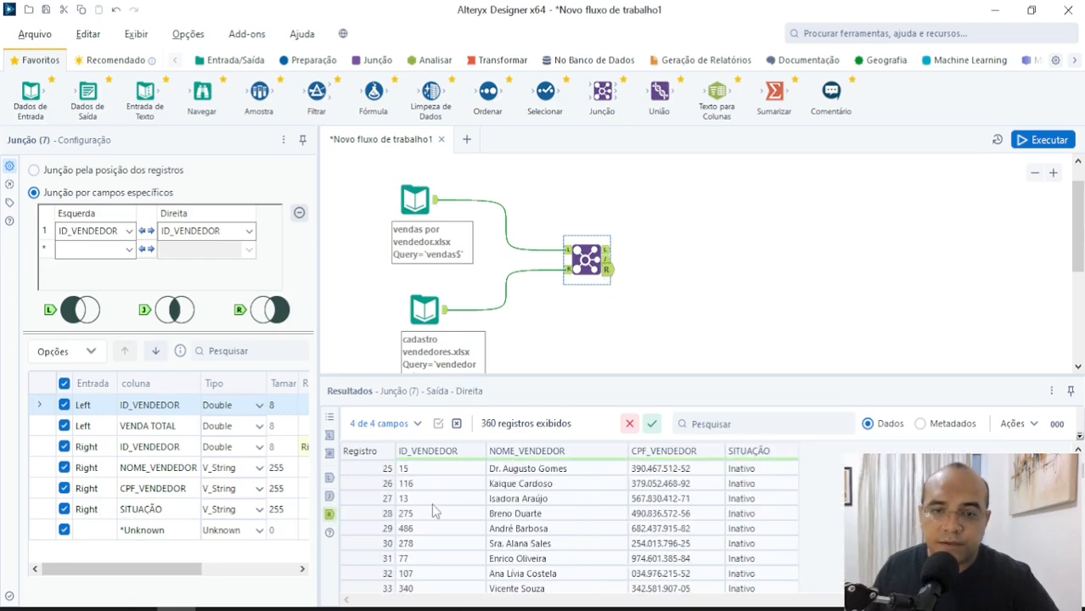
{"action": "scroll", "coordinate": [431, 504], "scroll_direction": "down", "scroll_amount": 20}
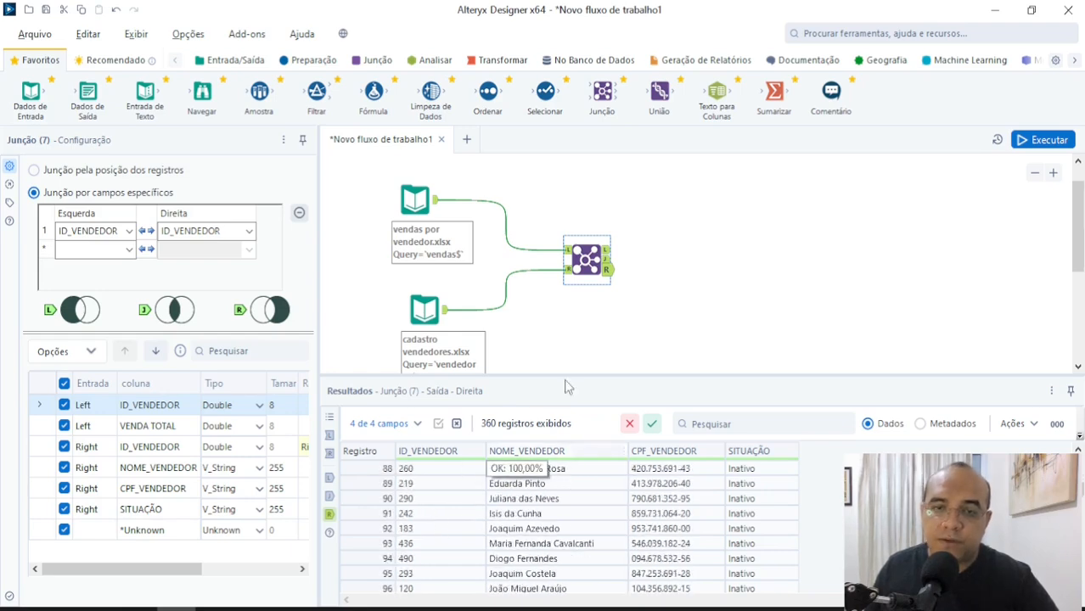
{"action": "scroll", "coordinate": [760, 522], "scroll_direction": "down", "scroll_amount": 20}
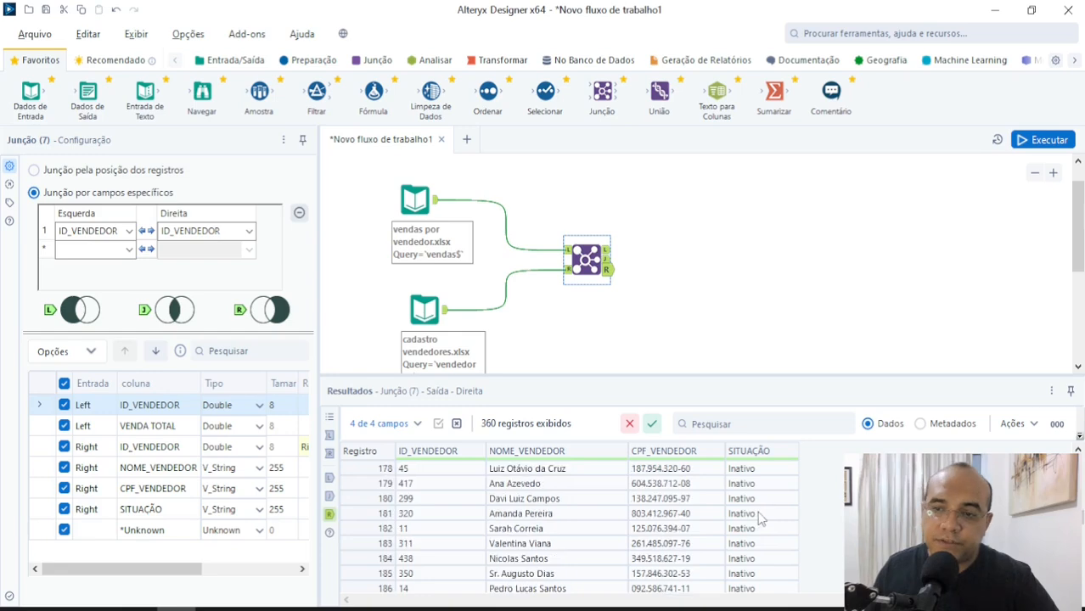
{"action": "scroll", "coordinate": [761, 522], "scroll_direction": "down", "scroll_amount": 20}
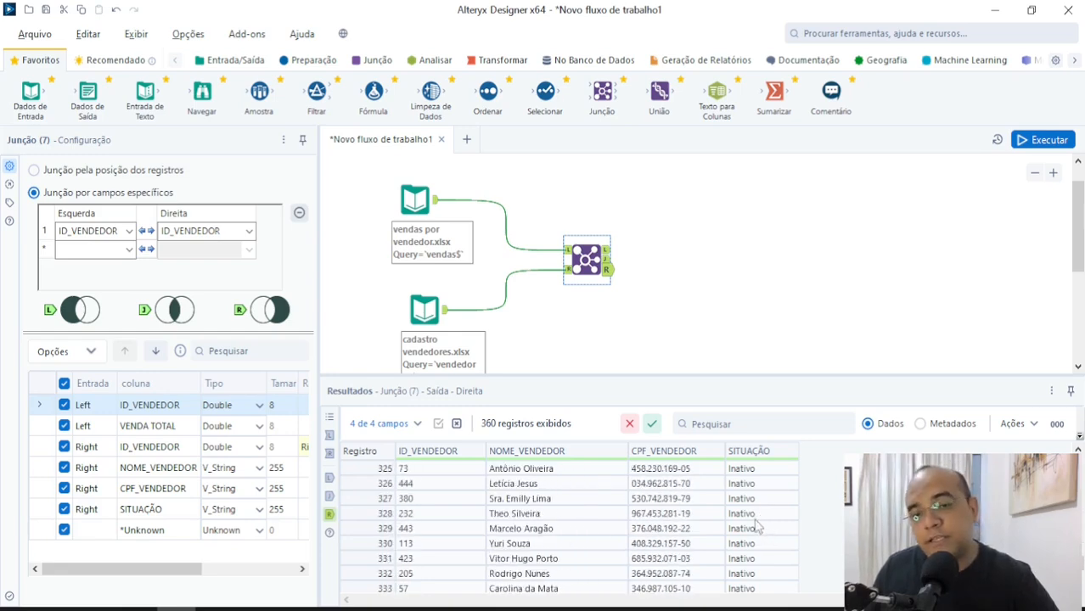
{"action": "left_click", "coordinate": [750, 517]}
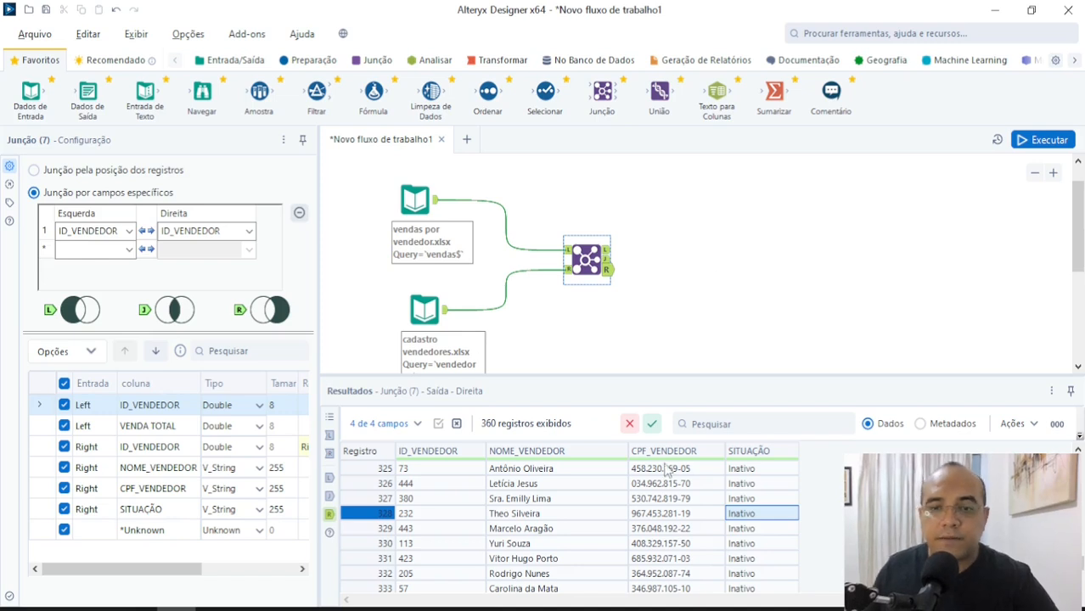
{"action": "scroll", "coordinate": [667, 470], "scroll_direction": "up", "scroll_amount": 6}
{"action": "scroll", "coordinate": [665, 328], "scroll_direction": "up", "scroll_amount": 1}
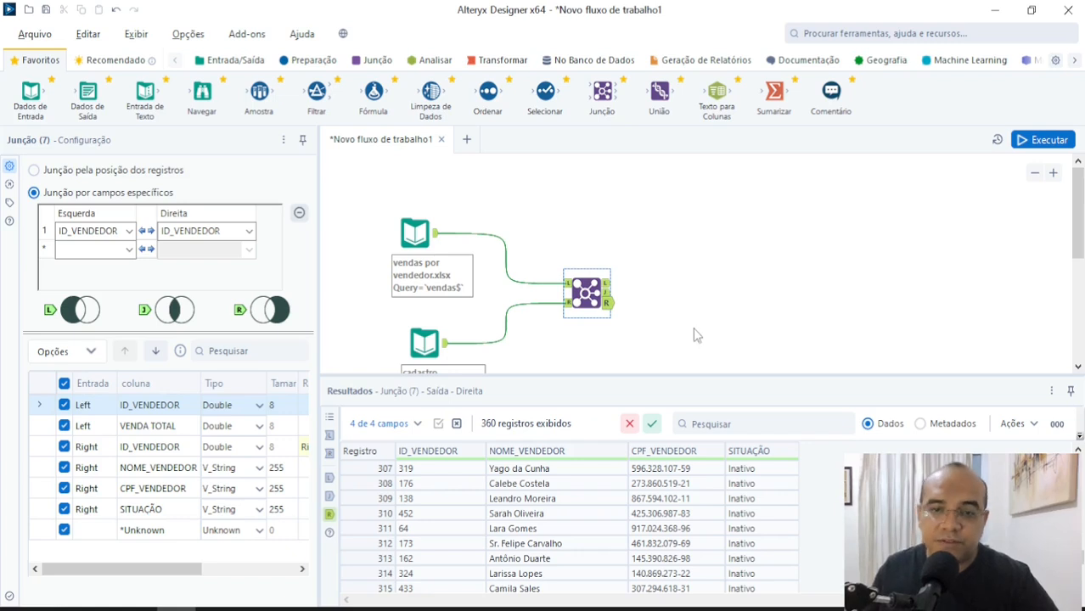
{"action": "scroll", "coordinate": [501, 497], "scroll_direction": "down", "scroll_amount": 6}
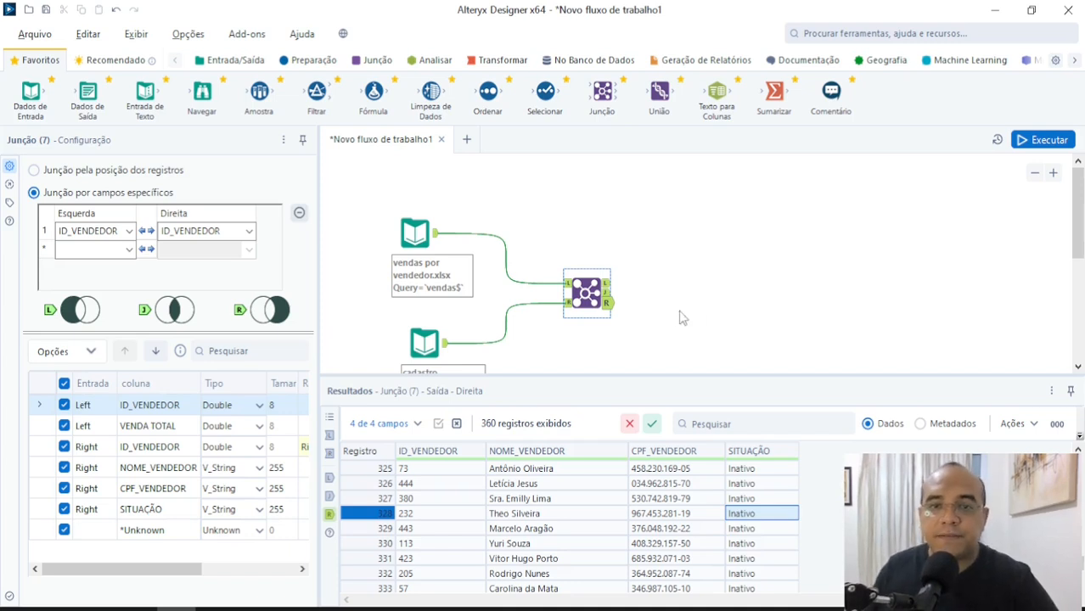
{"action": "scroll", "coordinate": [680, 315], "scroll_direction": "down", "scroll_amount": 1}
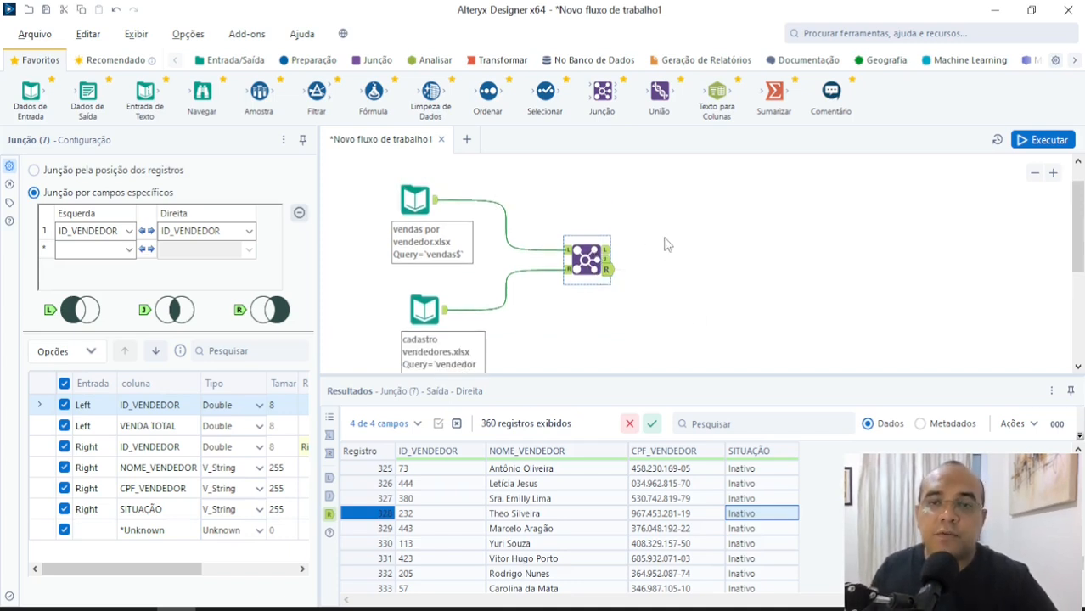
{"action": "scroll", "coordinate": [629, 287], "scroll_direction": "down", "scroll_amount": 2}
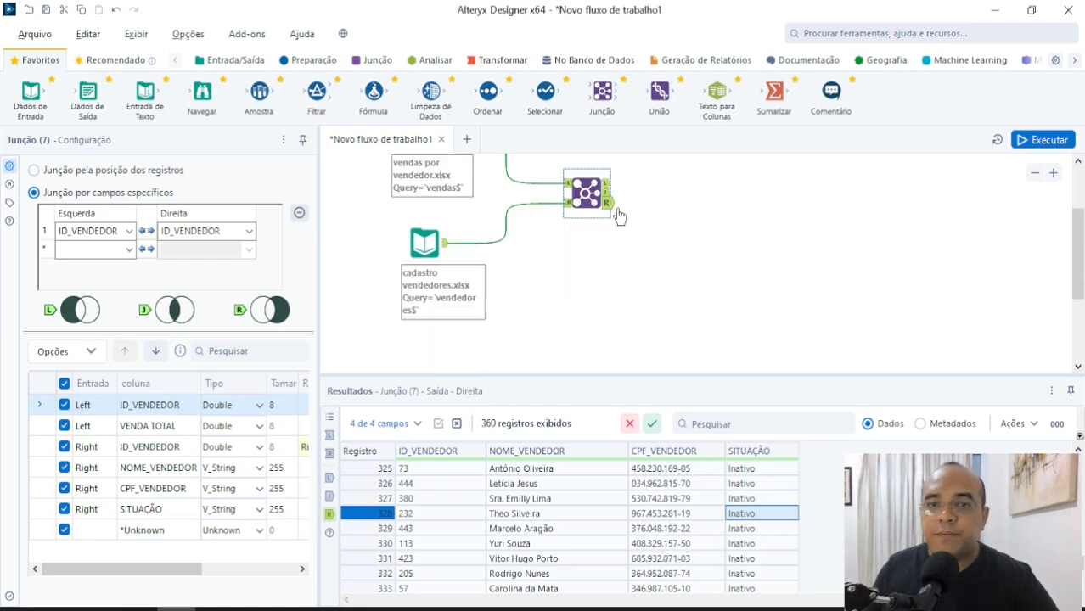
Review the Join tool's matched output, comparing ID_VENDEDOR with Right_ID_VENDEDOR in the first record.
{"action": "left_click", "coordinate": [608, 195]}
{"action": "scroll", "coordinate": [686, 292], "scroll_direction": "up", "scroll_amount": 2}
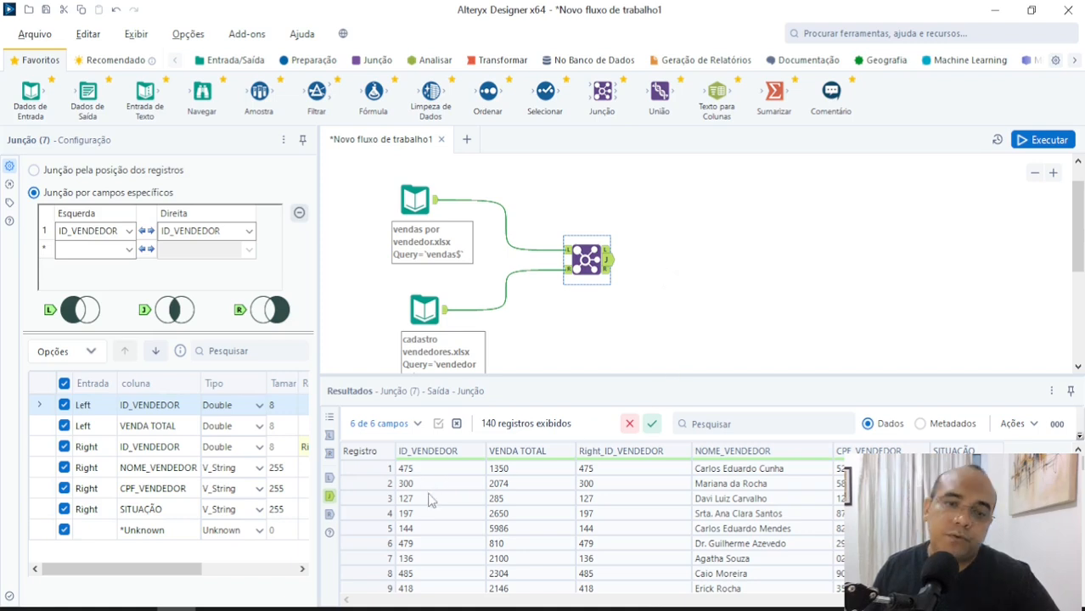
{"action": "left_click", "coordinate": [421, 471]}
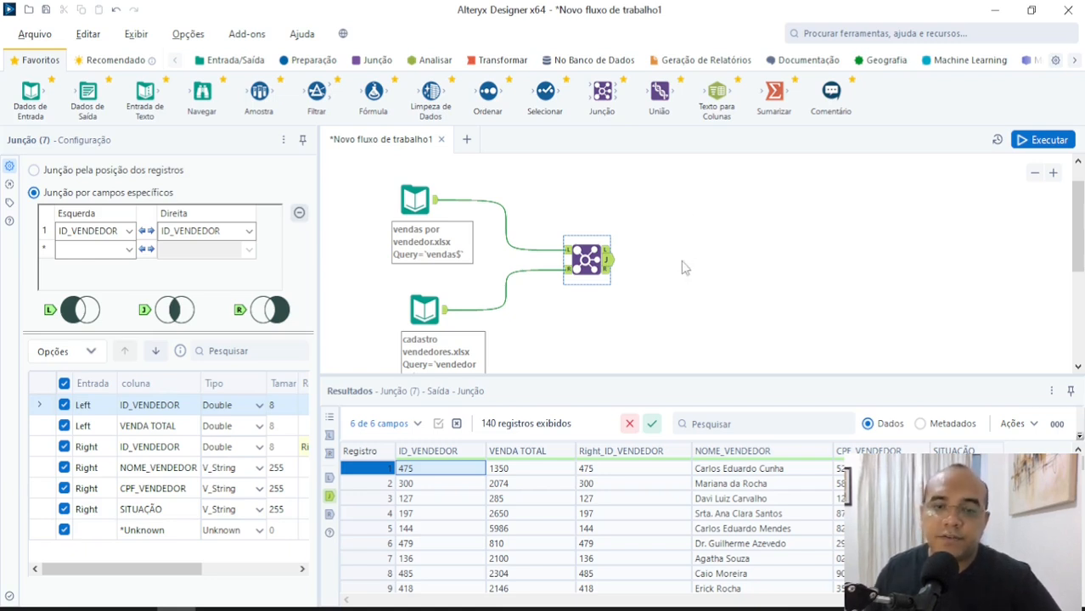
Try chaining a second Join tool to the first Join's matched output, and remove the added tool.
{"action": "mouse_move", "coordinate": [602, 91]}
{"action": "left_mouse_down"}
{"action": "mouse_move", "coordinate": [770, 272]}
{"action": "mouse_move", "coordinate": [759, 293]}
{"action": "left_mouse_up"}
{"action": "left_click_drag", "start_coordinate": [608, 260], "coordinate": [737, 300]}
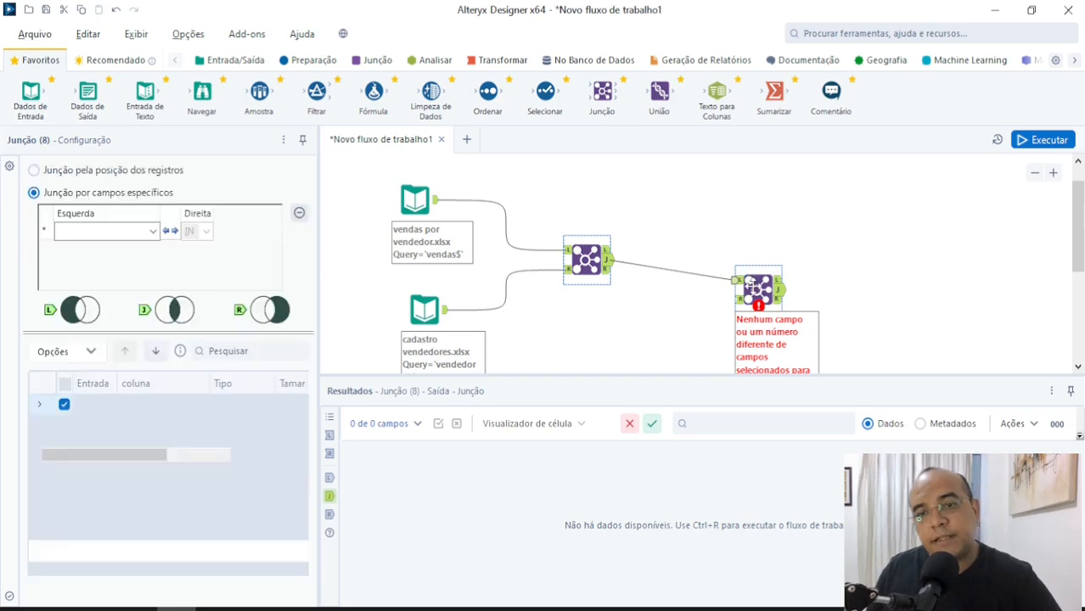
{"action": "scroll", "coordinate": [662, 259], "scroll_direction": "down", "scroll_amount": 2}
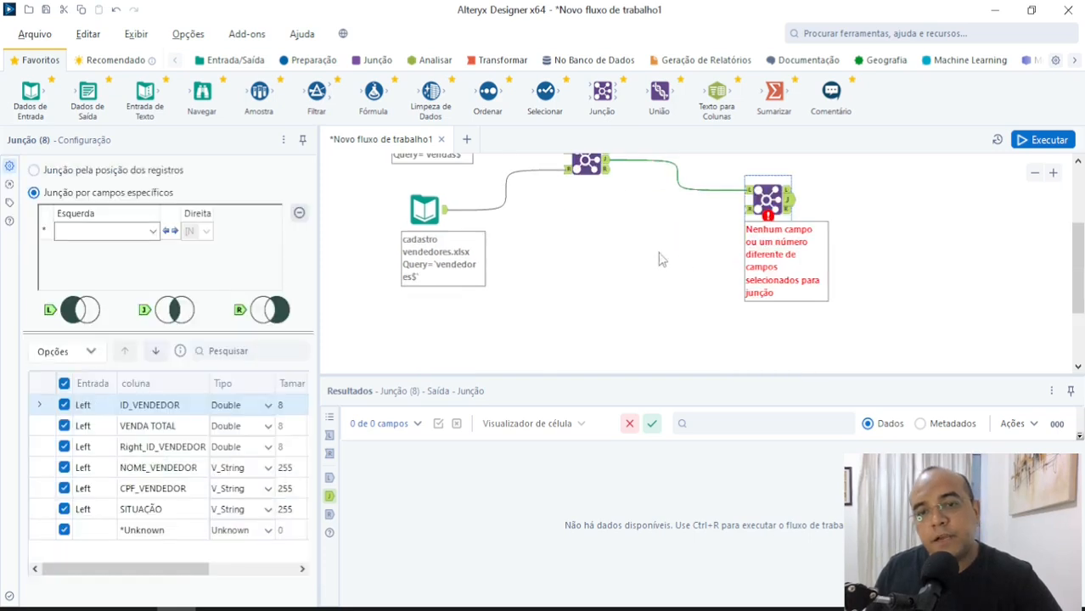
{"action": "left_click", "coordinate": [747, 208]}
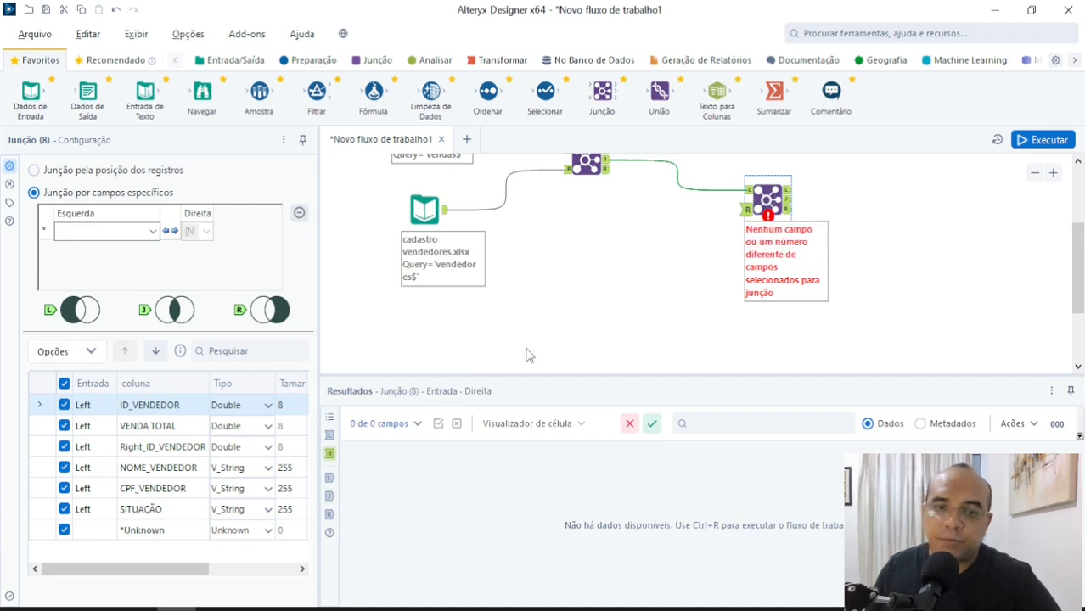
{"action": "scroll", "coordinate": [642, 310], "scroll_direction": "up", "scroll_amount": 2}
{"action": "key", "text": "Delete"}
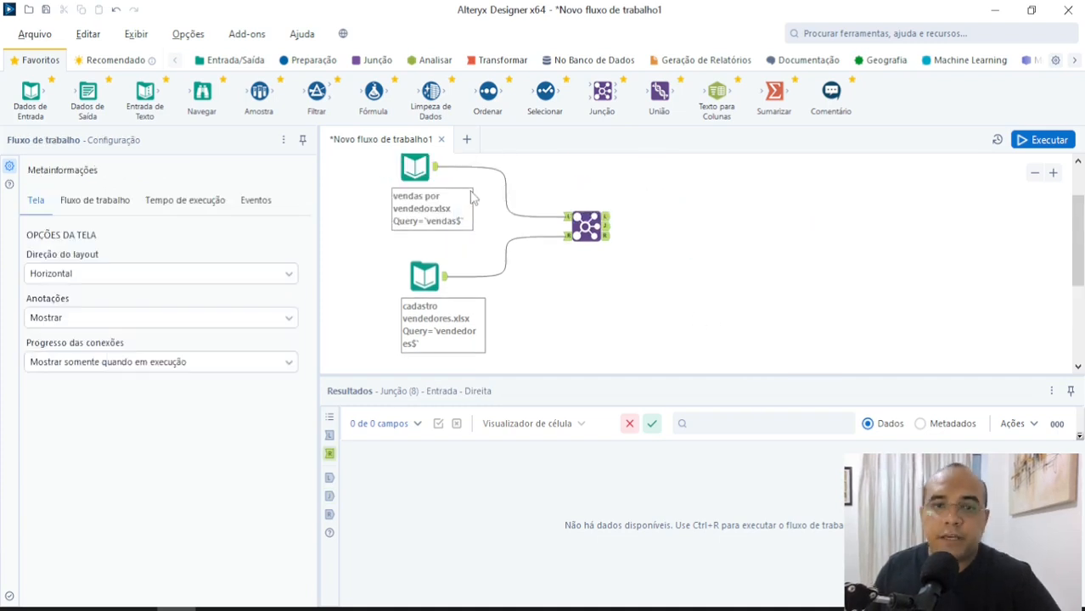
Try a second ID_VENDEDOR field pair as an additional condition in the Join tool, and clear that pair.
{"action": "left_click", "coordinate": [586, 225]}
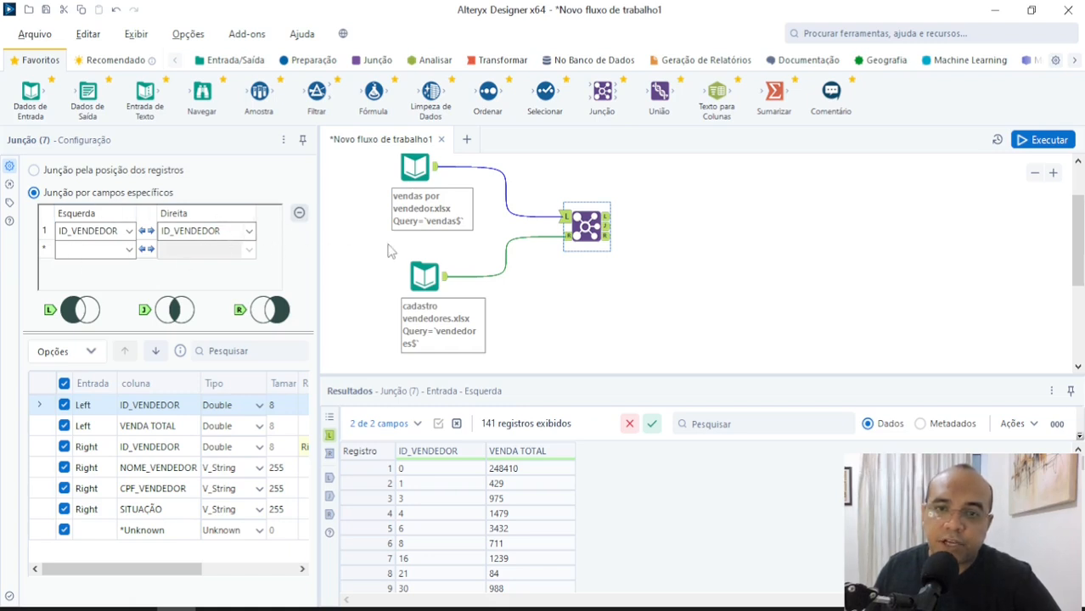
{"action": "left_click", "coordinate": [128, 250]}
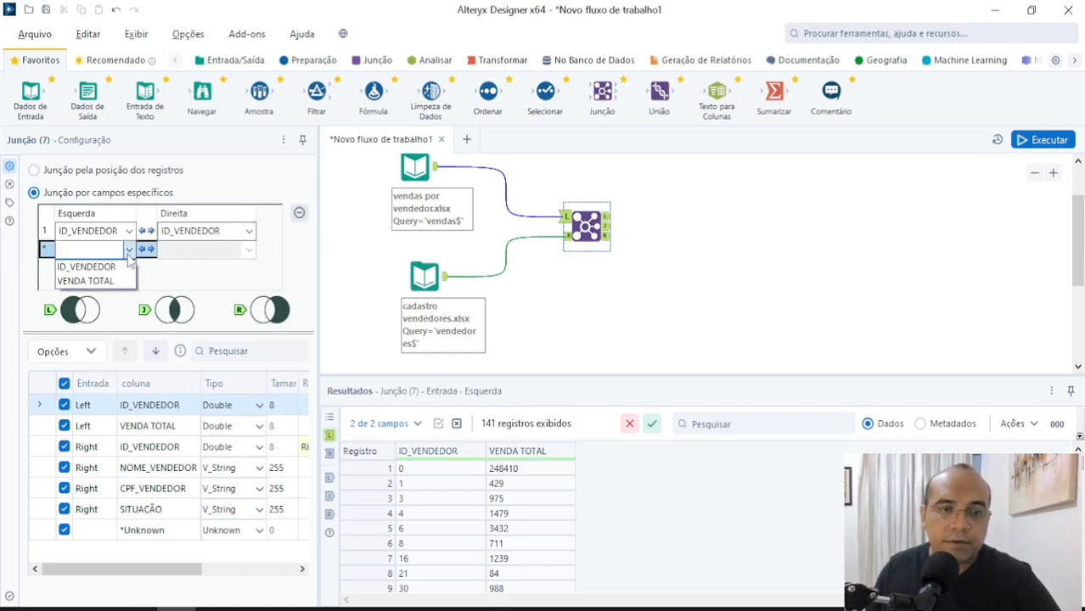
{"action": "left_click", "coordinate": [87, 267]}
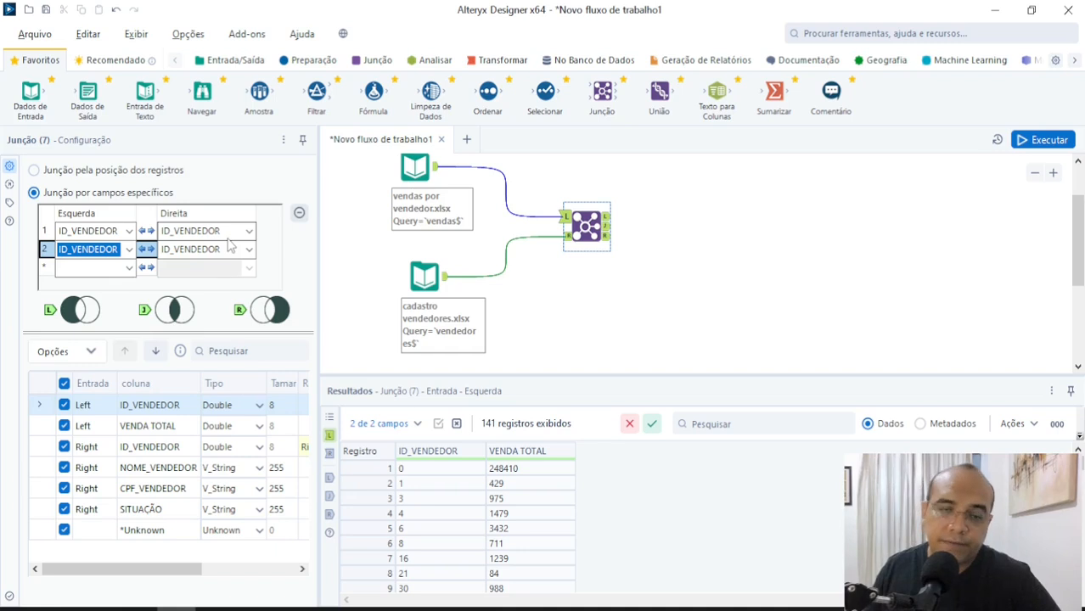
{"action": "left_click", "coordinate": [299, 214]}
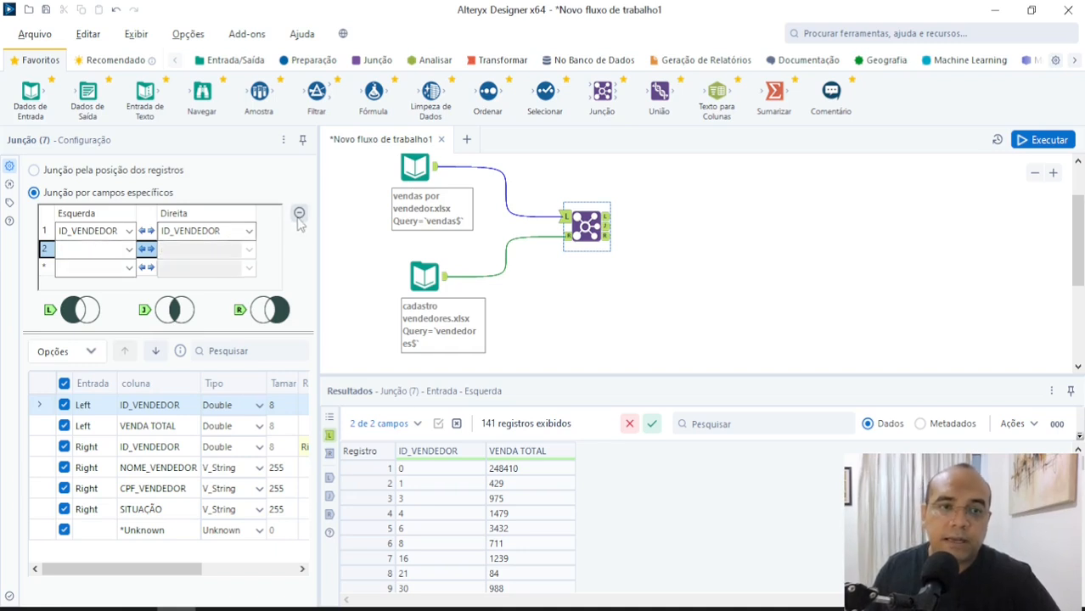
Run the workflow with the single ID_VENDEDOR join condition.
{"action": "left_click", "coordinate": [736, 276]}
{"action": "key", "text": "ctrl+r"}
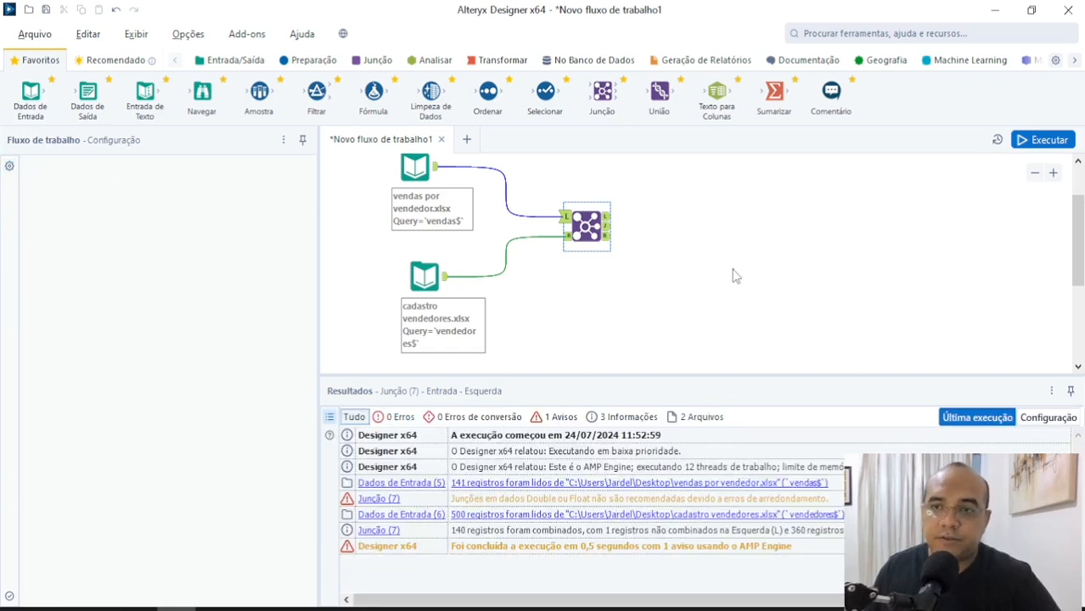